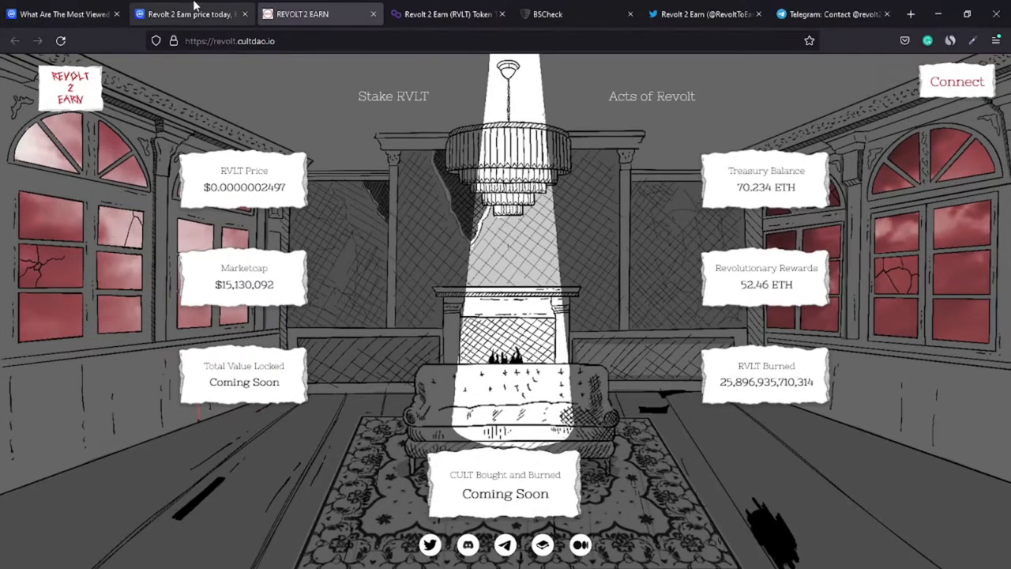
Step: View RVLT's price as a candle chart, then zoom the price chart into the most recent weeks
click(110, 10)
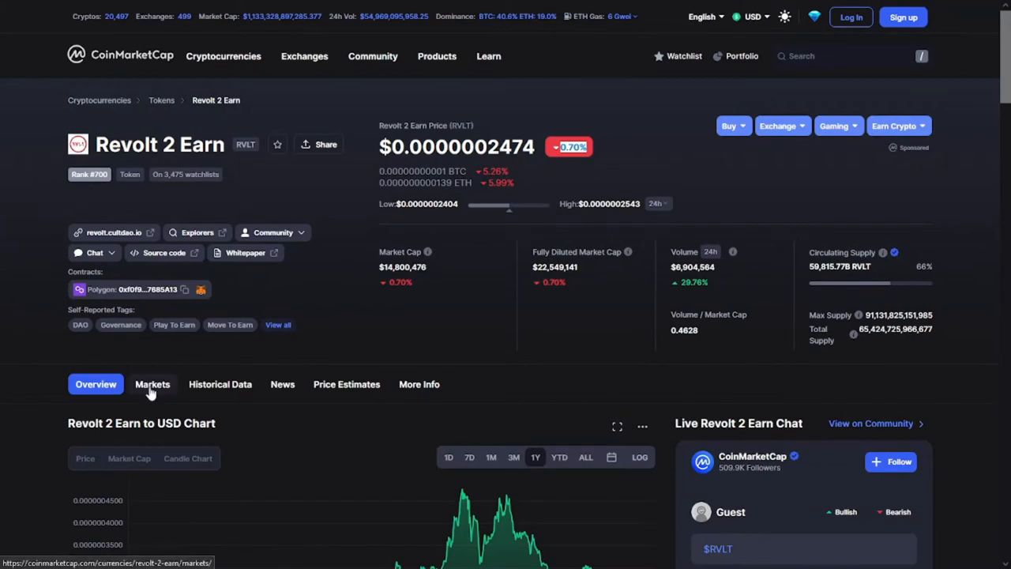
scroll(7, 339, down, 3)
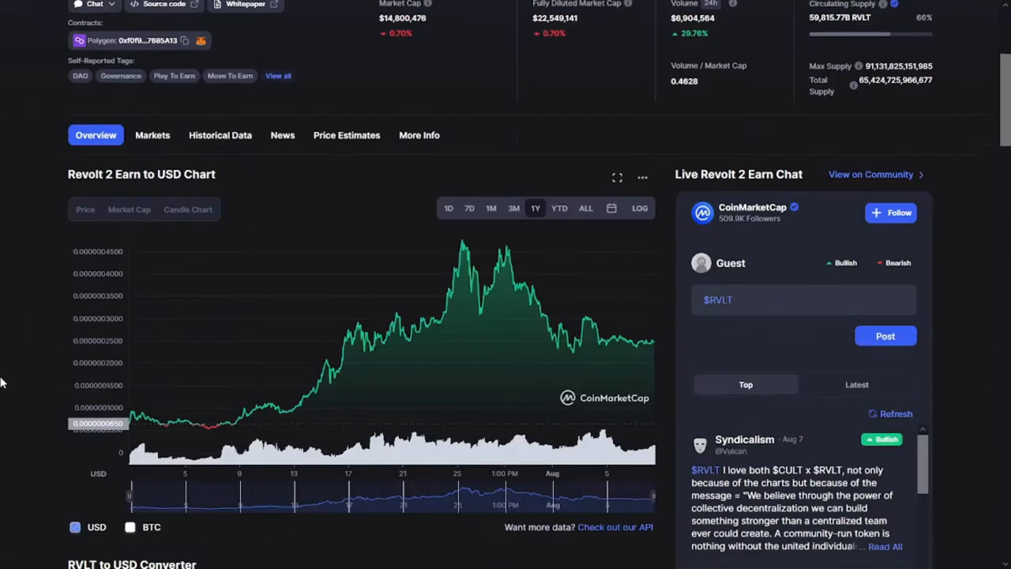
click(188, 200)
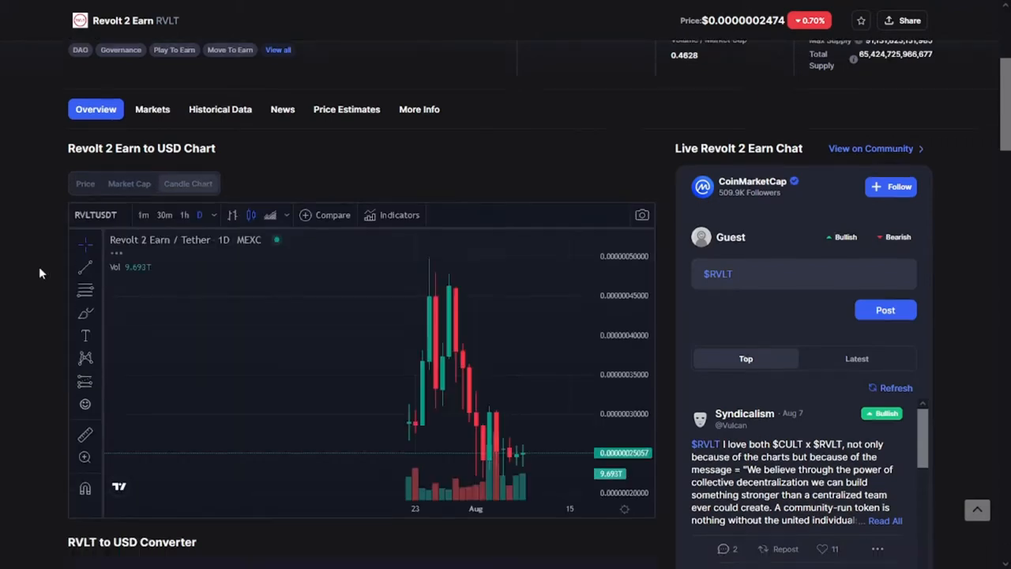
scroll(38, 267, down, 2)
scroll(2, 296, up, 1)
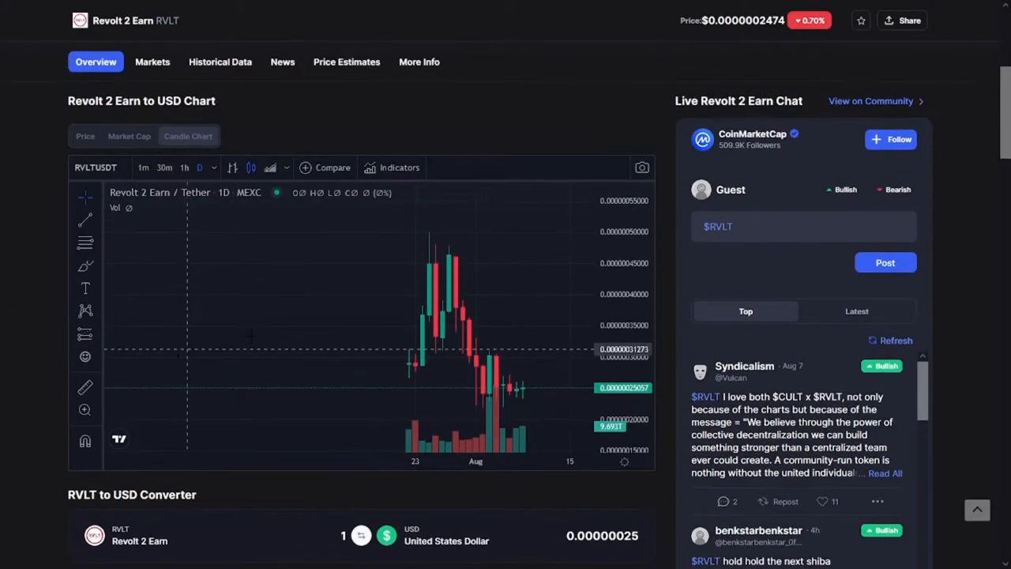
scroll(395, 340, down, 2)
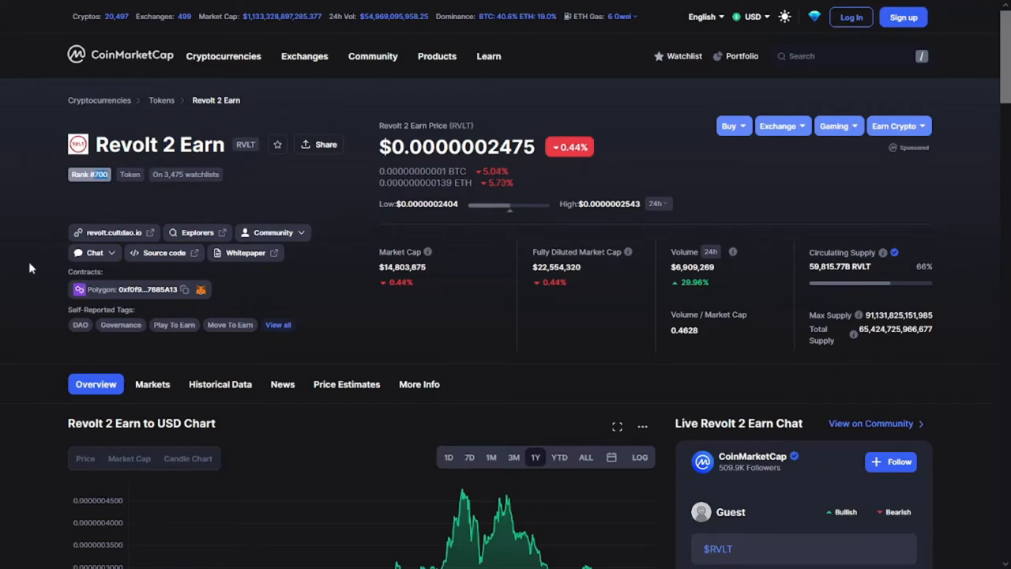
scroll(22, 272, down, 5)
scroll(23, 273, down, 3)
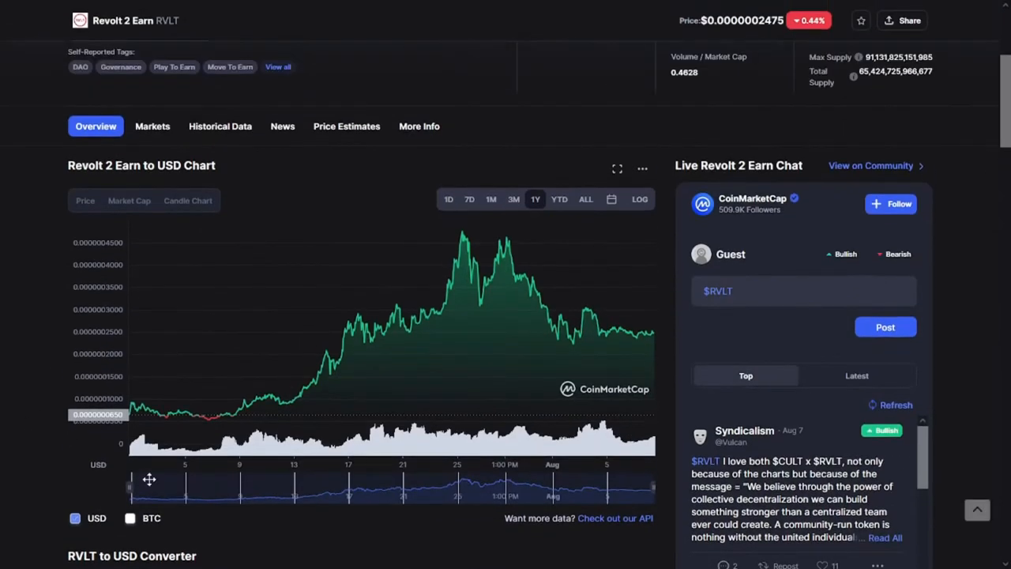
drag(127, 481, 514, 484)
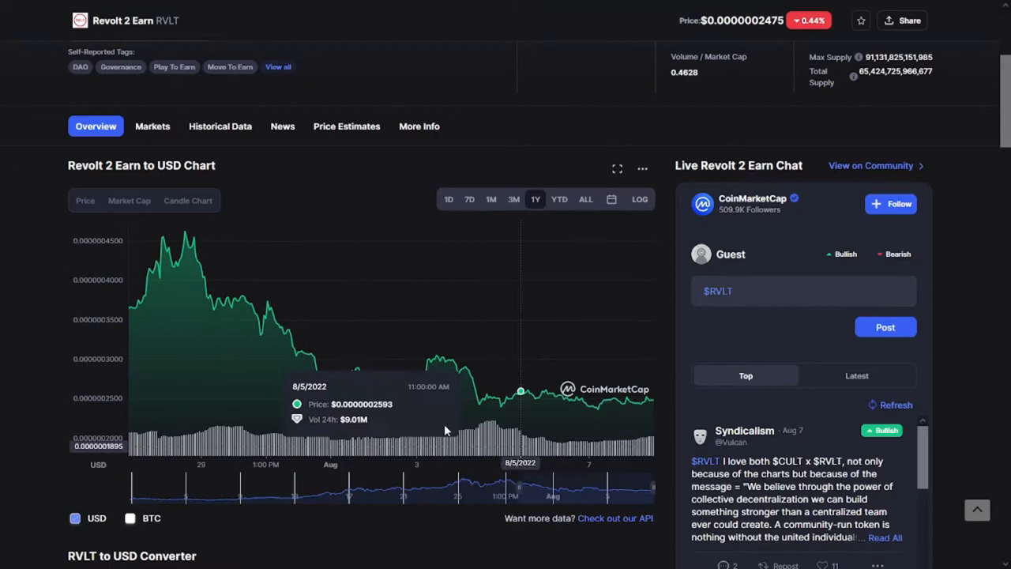
scroll(3, 359, up, 5)
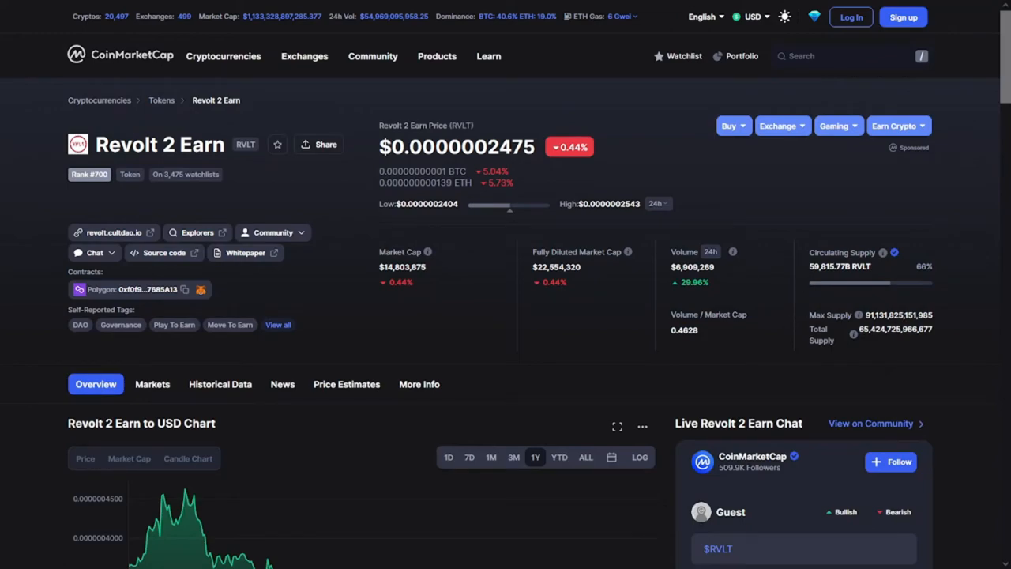
scroll(986, 343, down, 8)
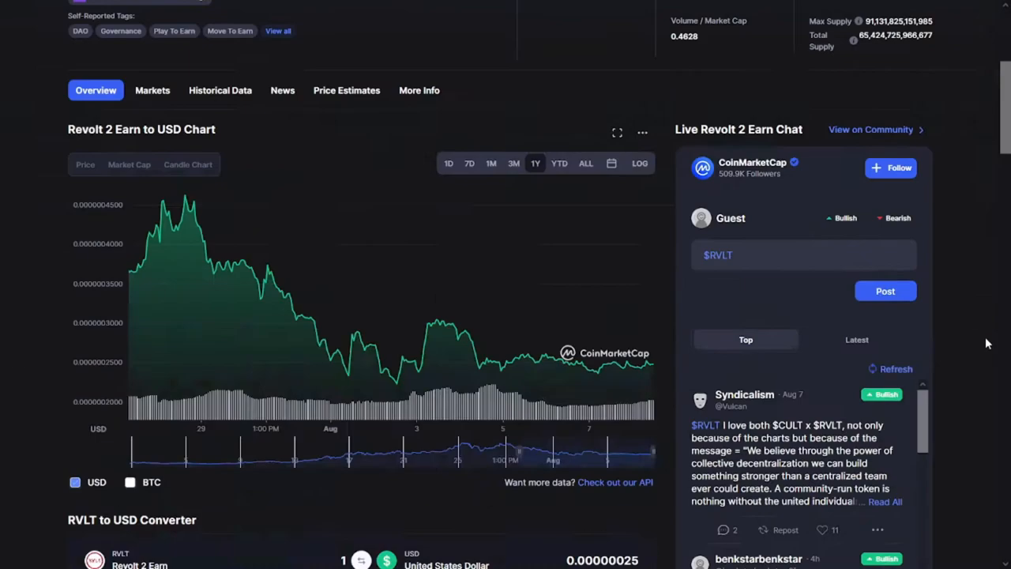
scroll(987, 343, down, 8)
scroll(987, 343, down, 8)
scroll(987, 343, down, 4)
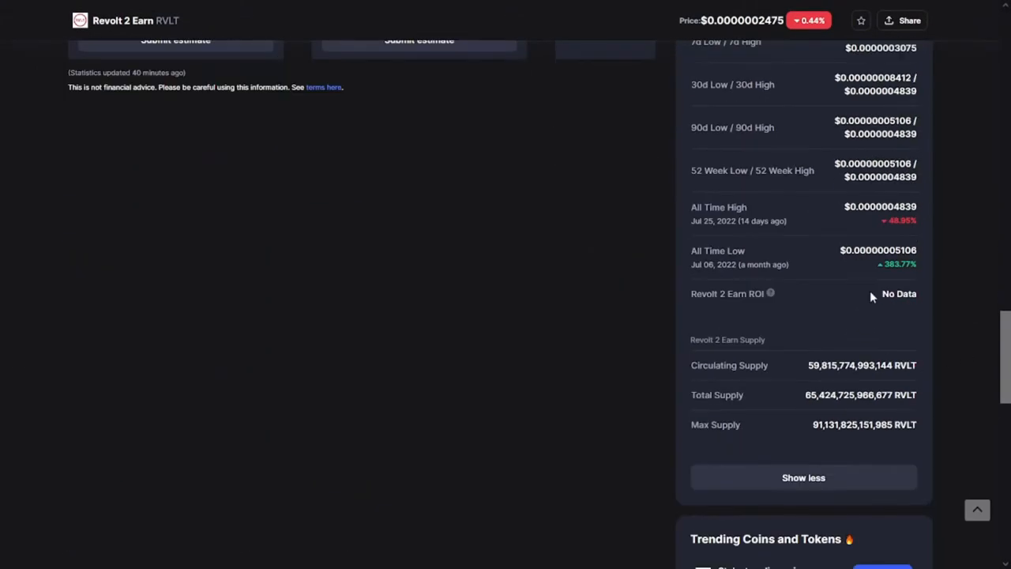
scroll(935, 317, up, 2)
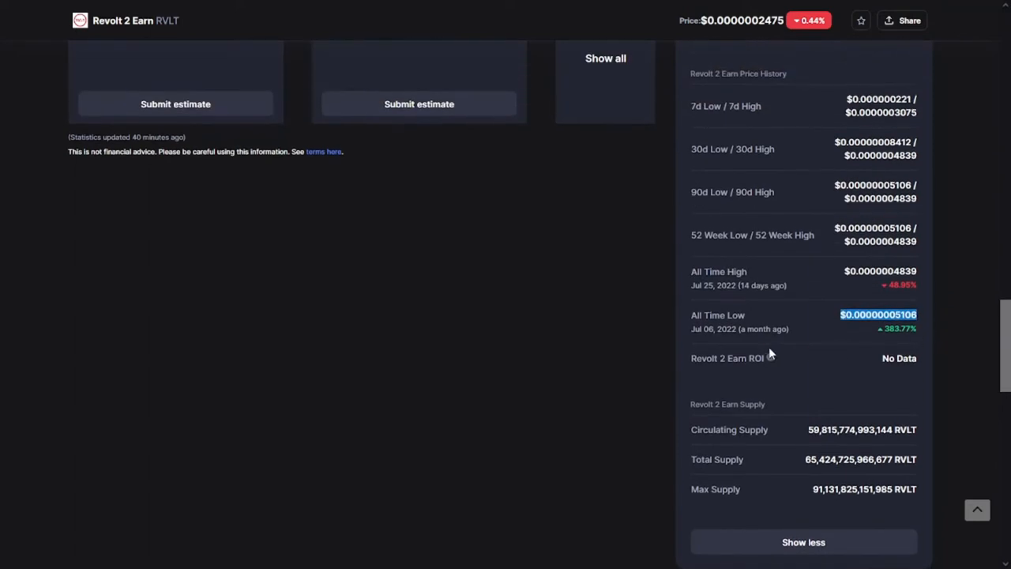
click(873, 278)
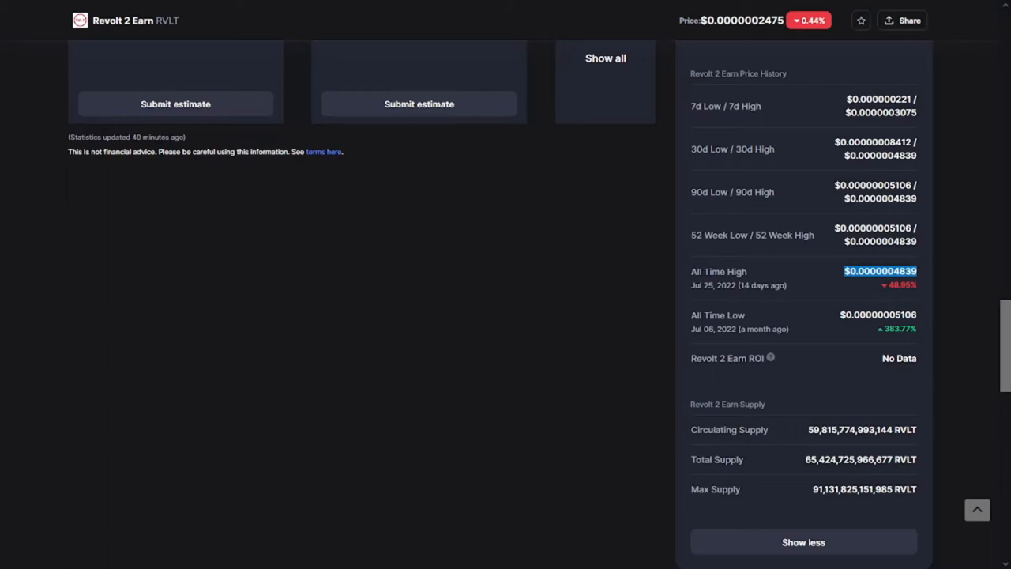
drag(739, 286, 799, 290)
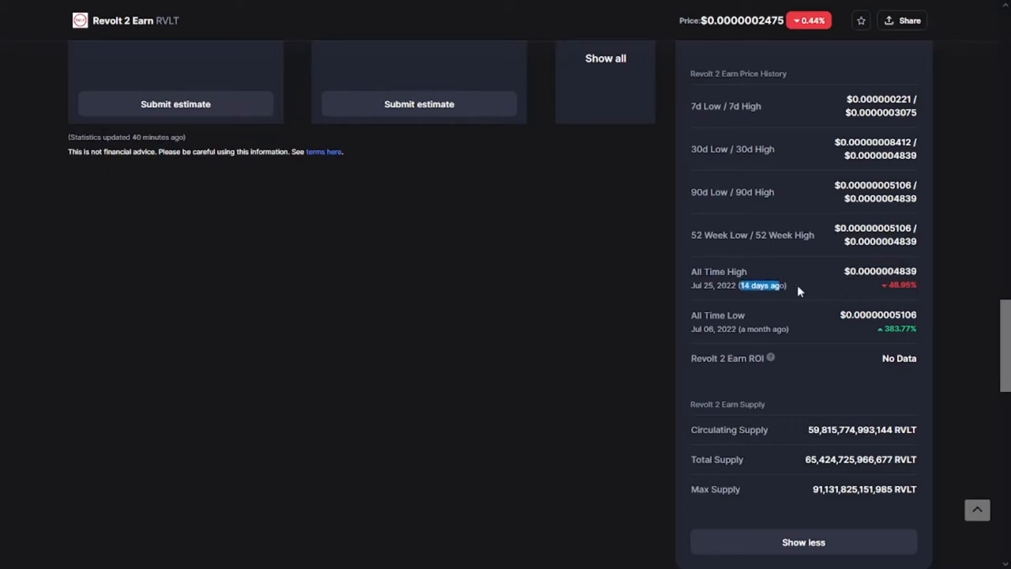
scroll(632, 117, up, 10)
scroll(316, 237, up, 10)
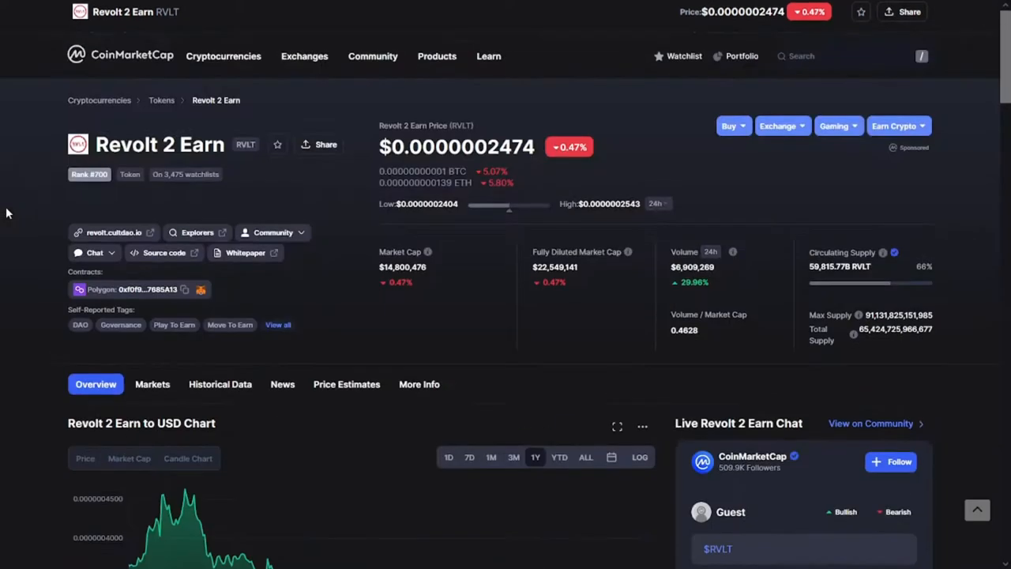
scroll(316, 237, up, 10)
click(152, 384)
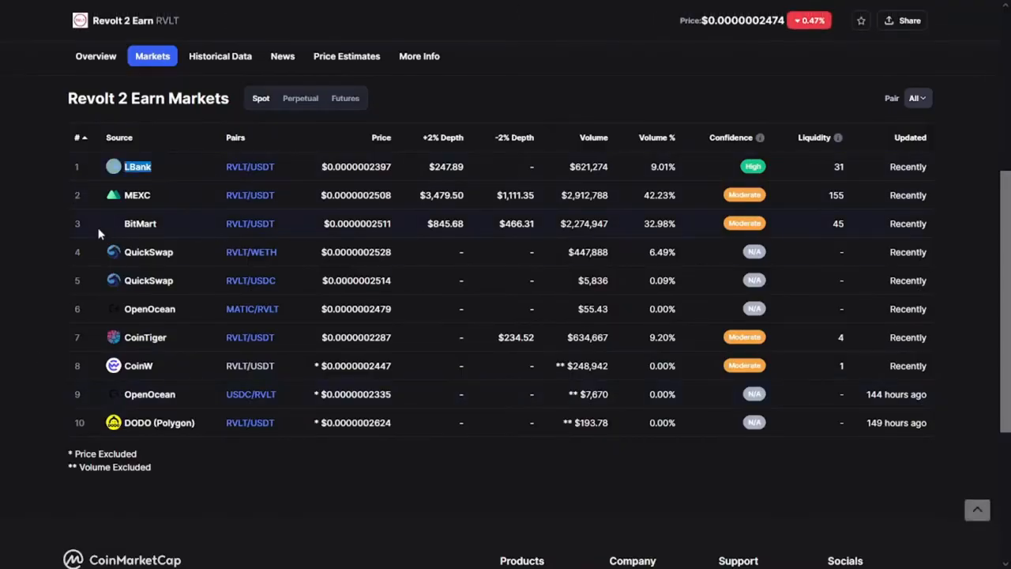
double_click(140, 224)
drag(119, 252, 257, 253)
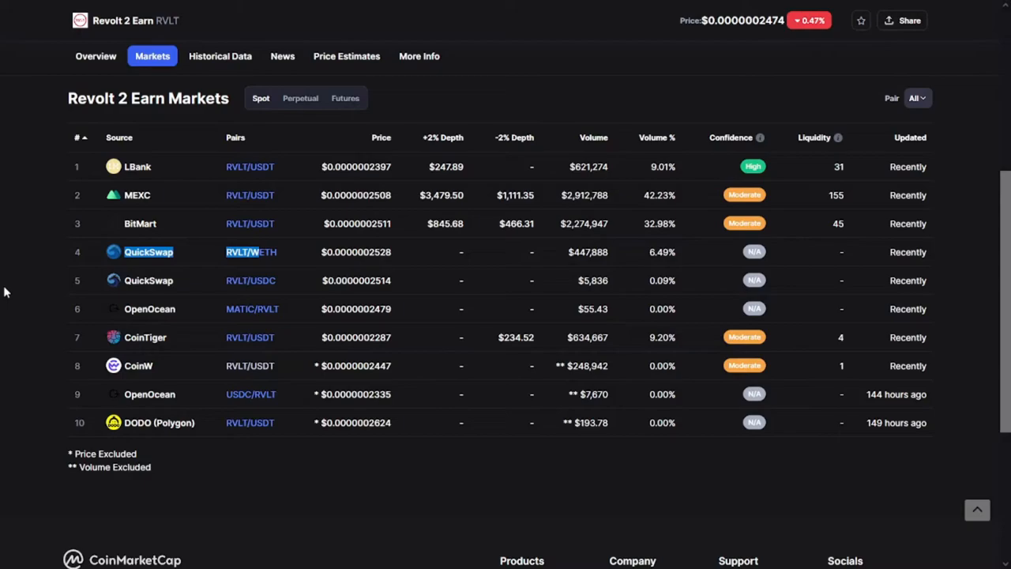
scroll(6, 292, up, 5)
click(96, 384)
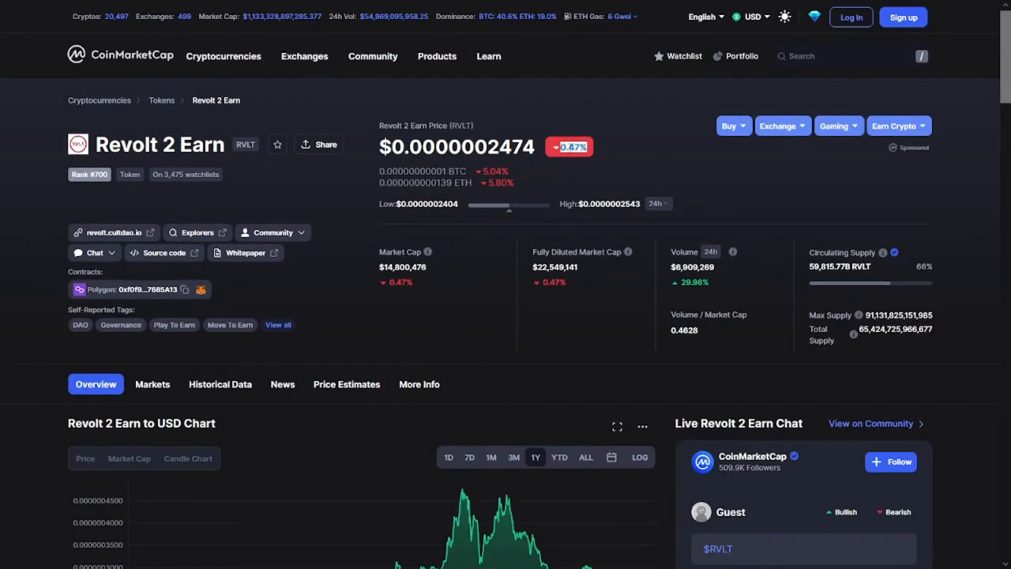
click(114, 232)
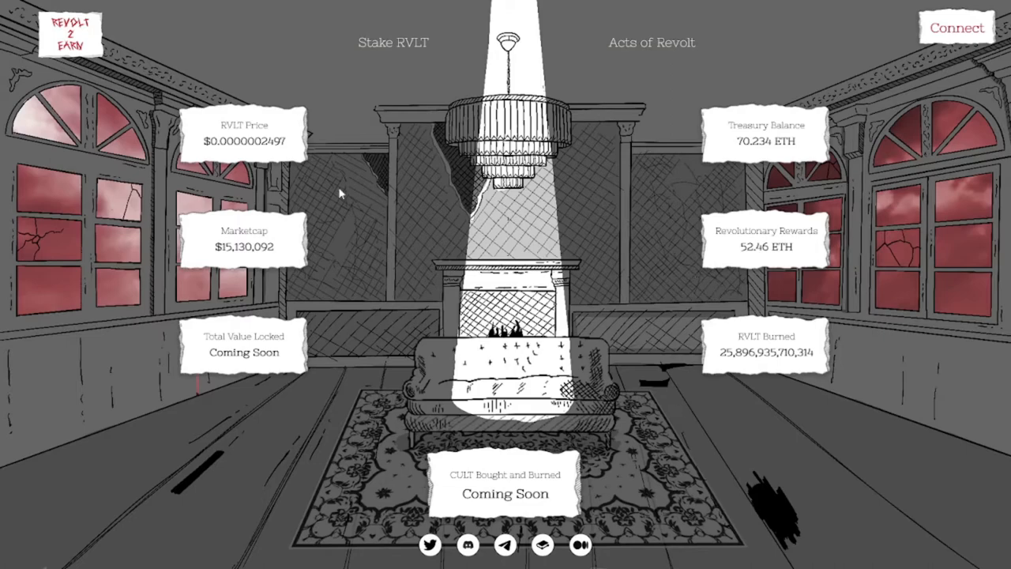
key(ctrl+Tab)
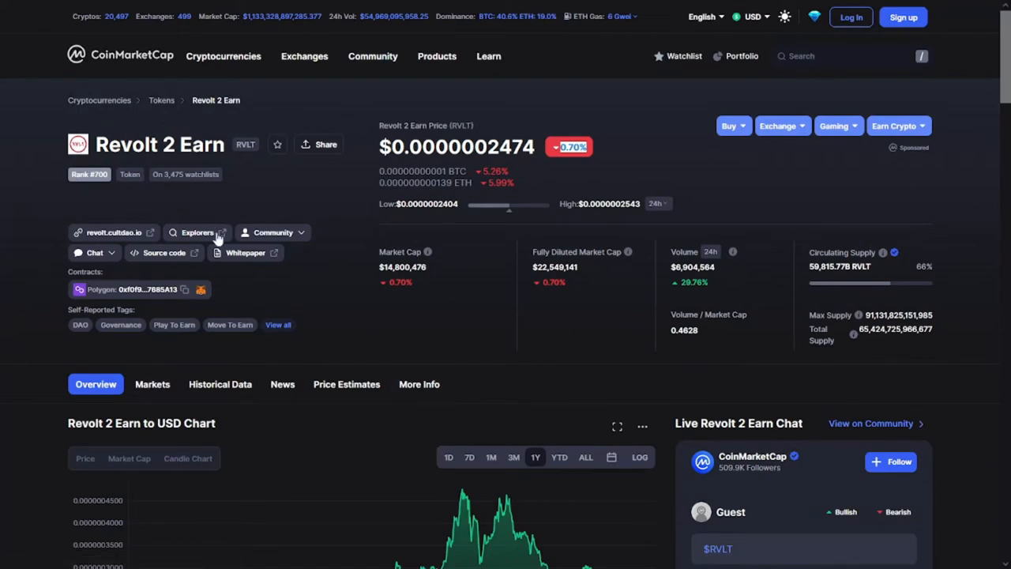
scroll(9, 379, down, 3)
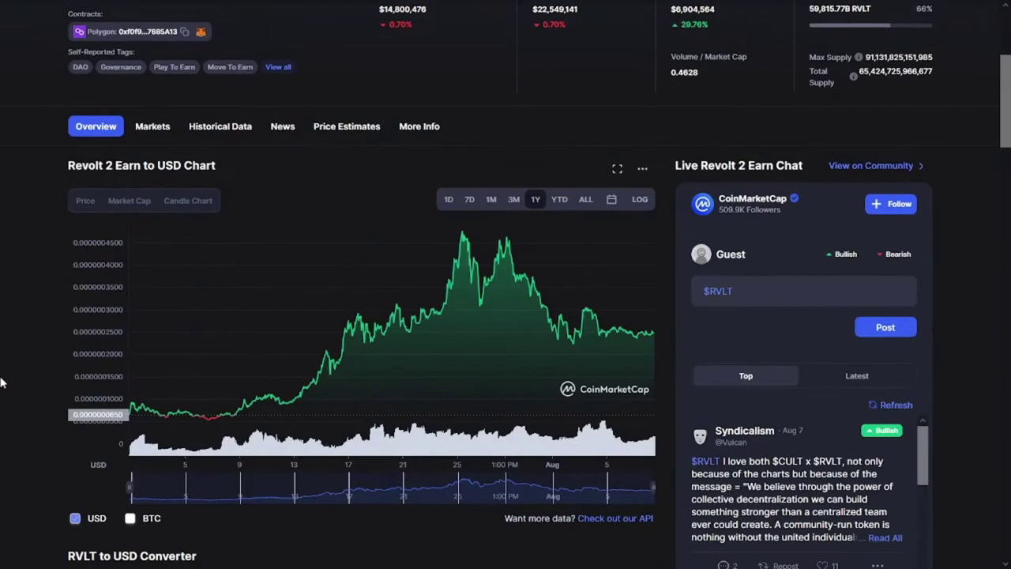
Step: Show the RVLT candle chart with 4-hour candles and a compressed price scale
click(202, 205)
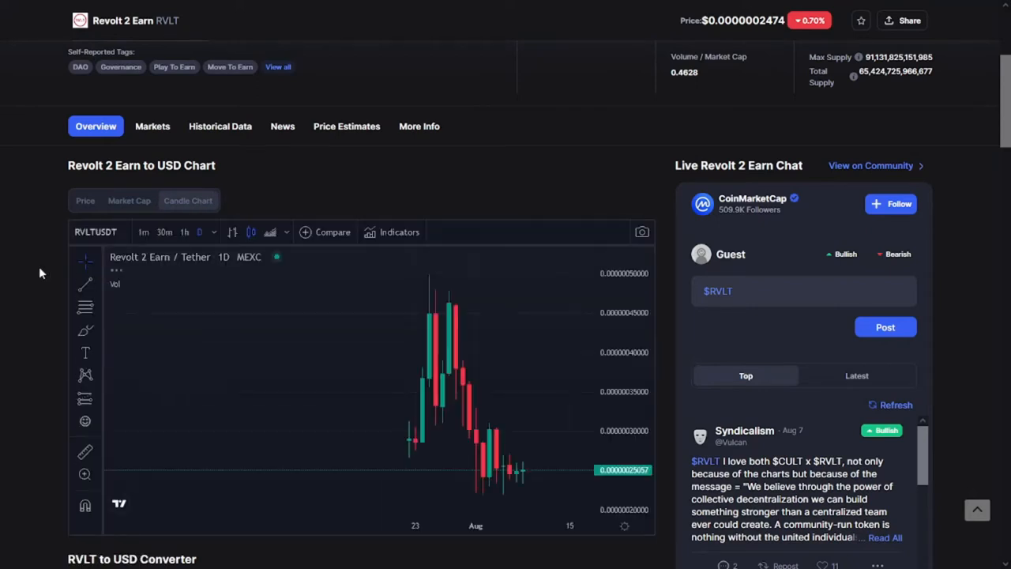
scroll(39, 266, down, 2)
drag(617, 236, 633, 266)
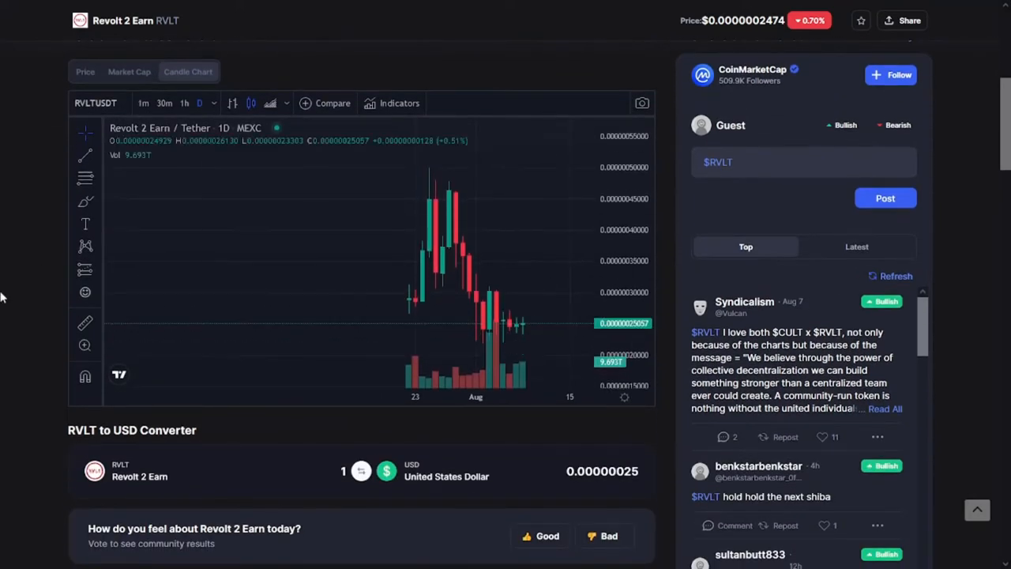
scroll(3, 296, up, 1)
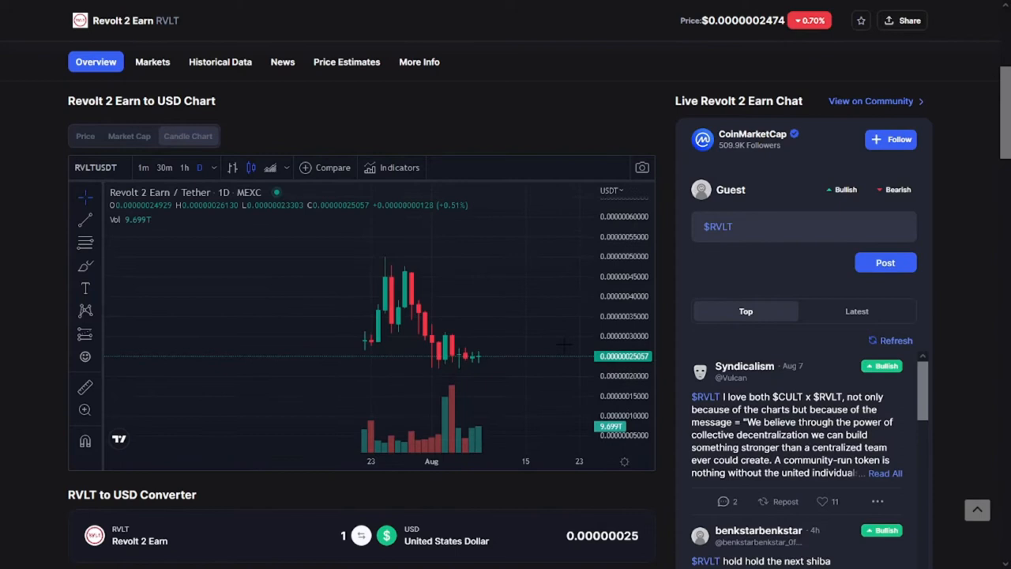
drag(565, 345, 534, 340)
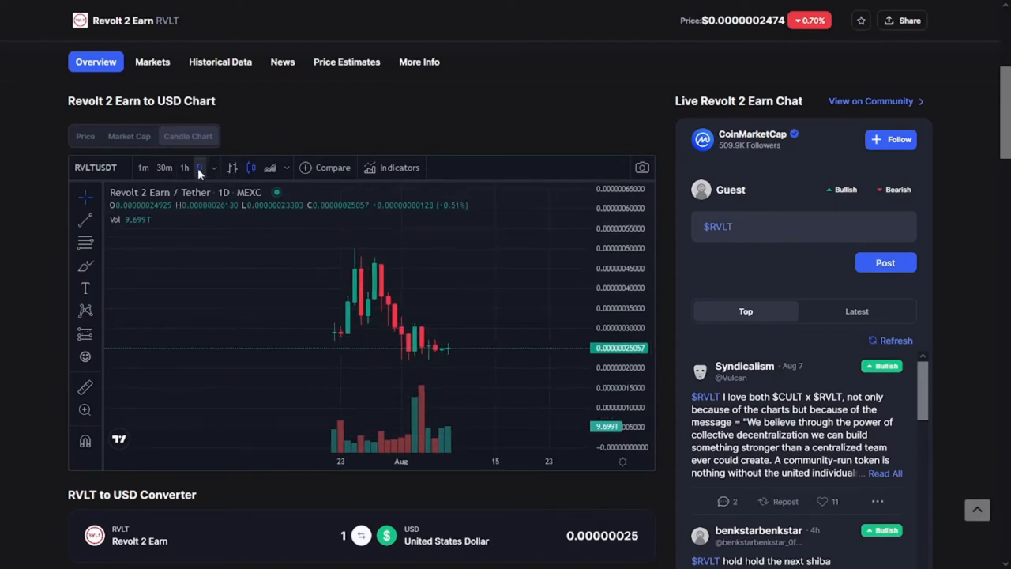
click(199, 167)
click(237, 391)
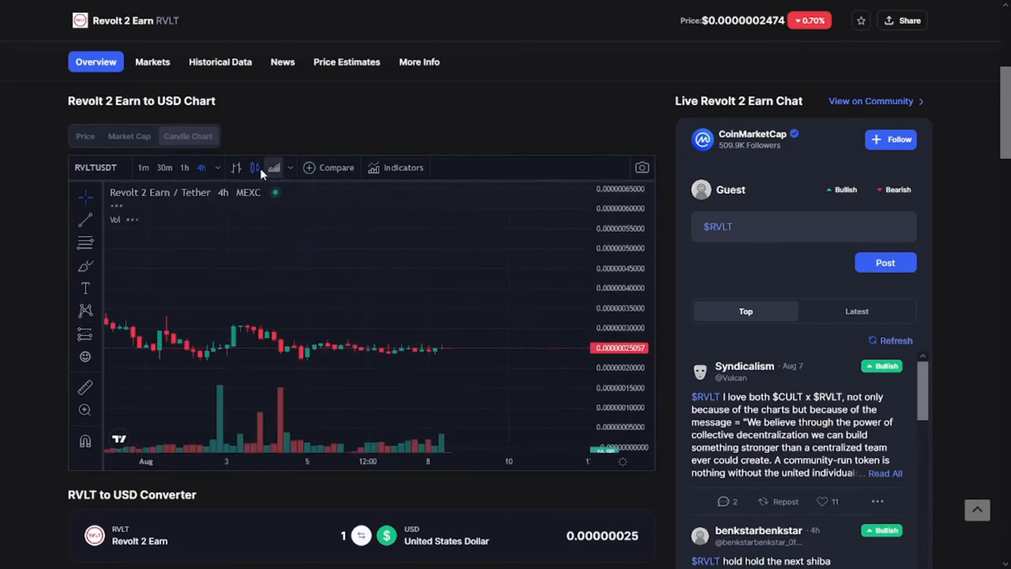
click(332, 168)
click(556, 191)
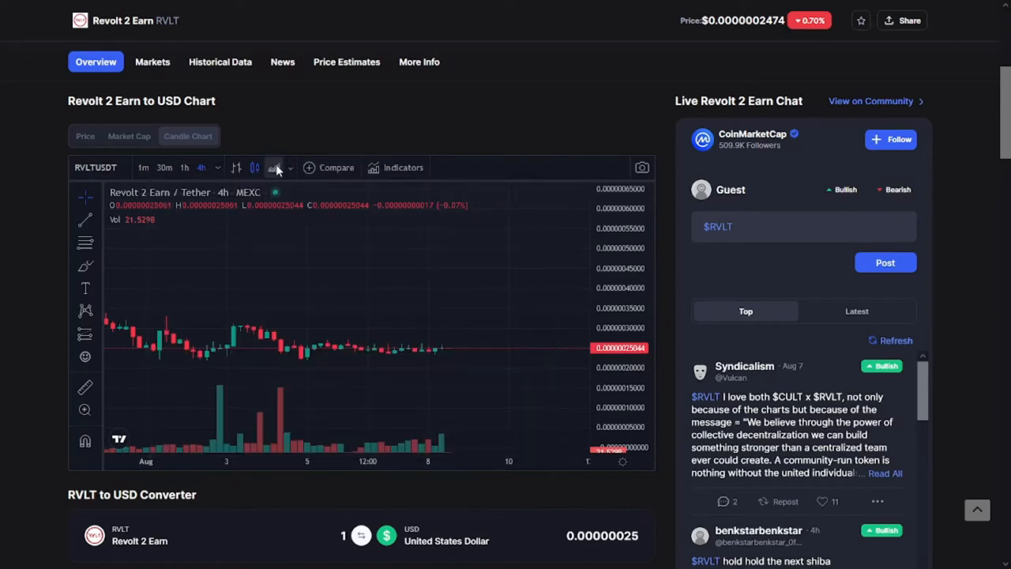
Step: Try High-low bars, settle on Heikin Ashi candles, and fit more history into view
click(288, 168)
click(336, 348)
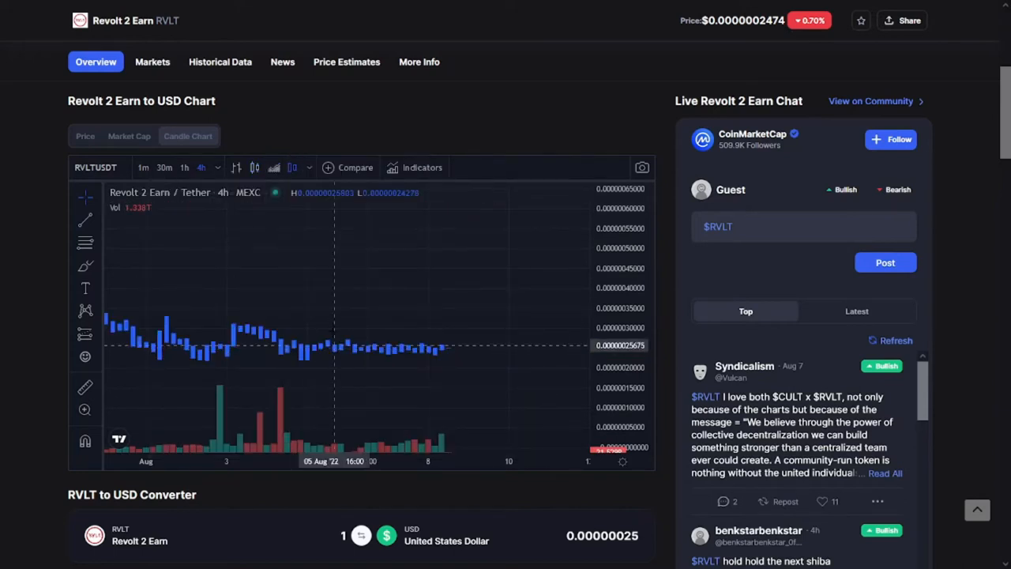
click(312, 169)
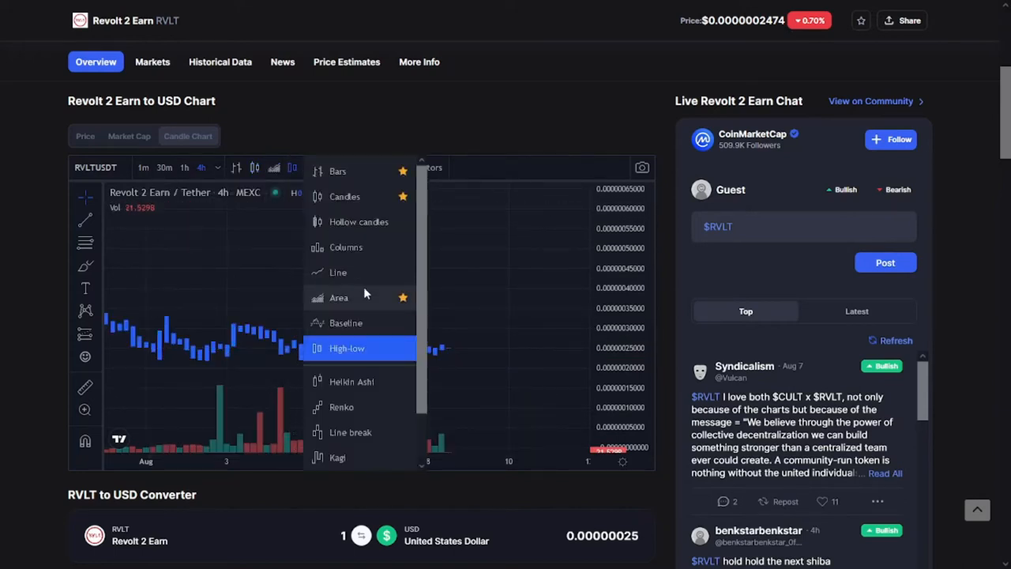
click(354, 383)
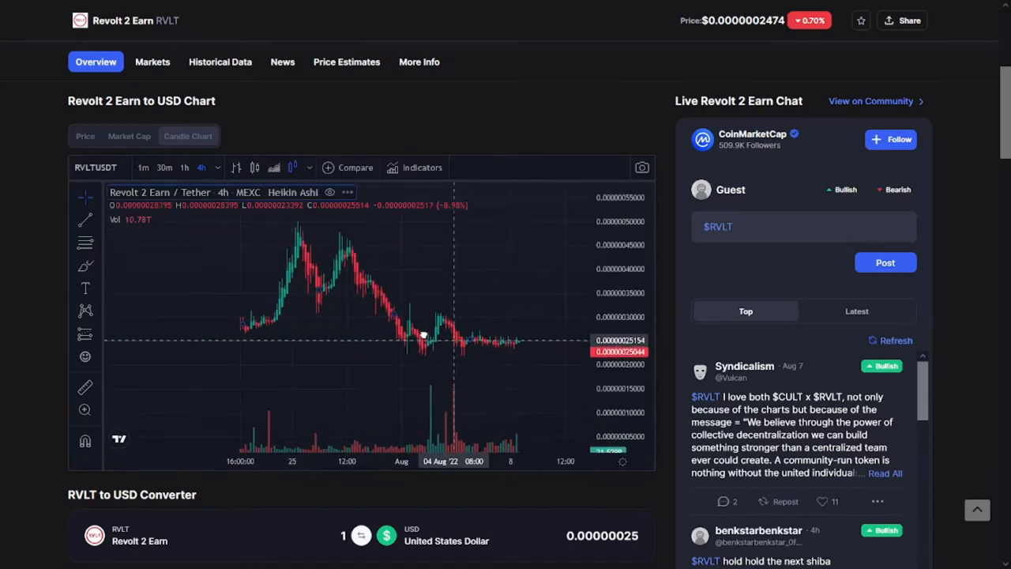
mouse_move(553, 301)
mouse_down()
mouse_move(460, 300)
mouse_move(487, 319)
mouse_move(522, 319)
mouse_up()
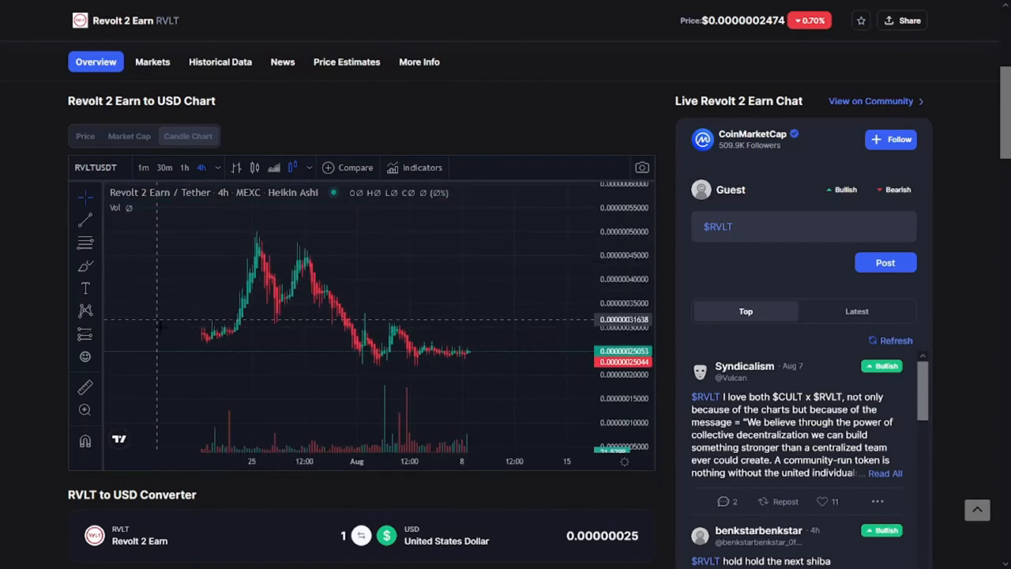
drag(625, 277, 624, 261)
Step: Draw horizontal lines at resistance 0.00000050162, support 0.00000022110 and resistance 0.00000033028
click(85, 219)
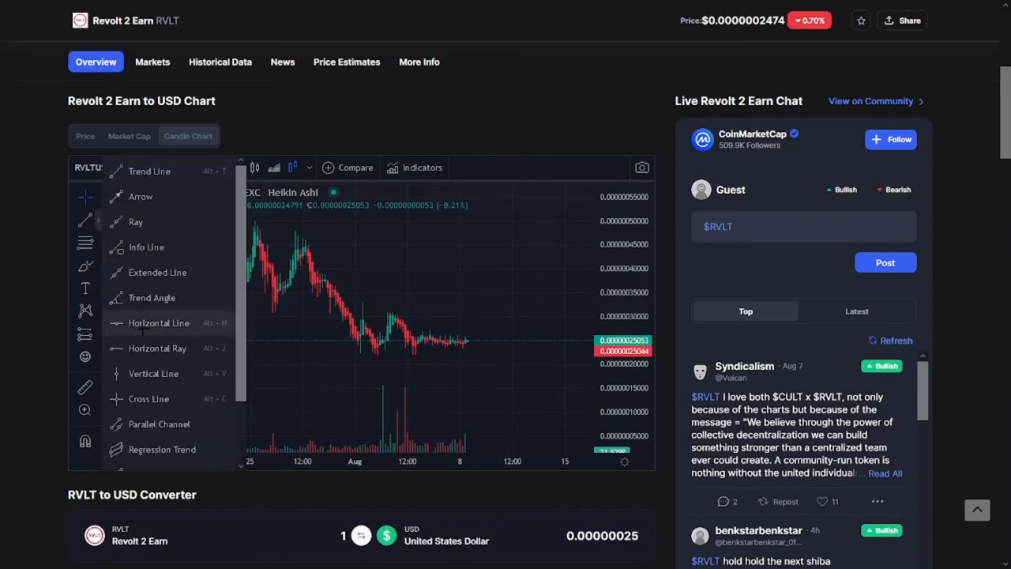
click(134, 345)
click(350, 220)
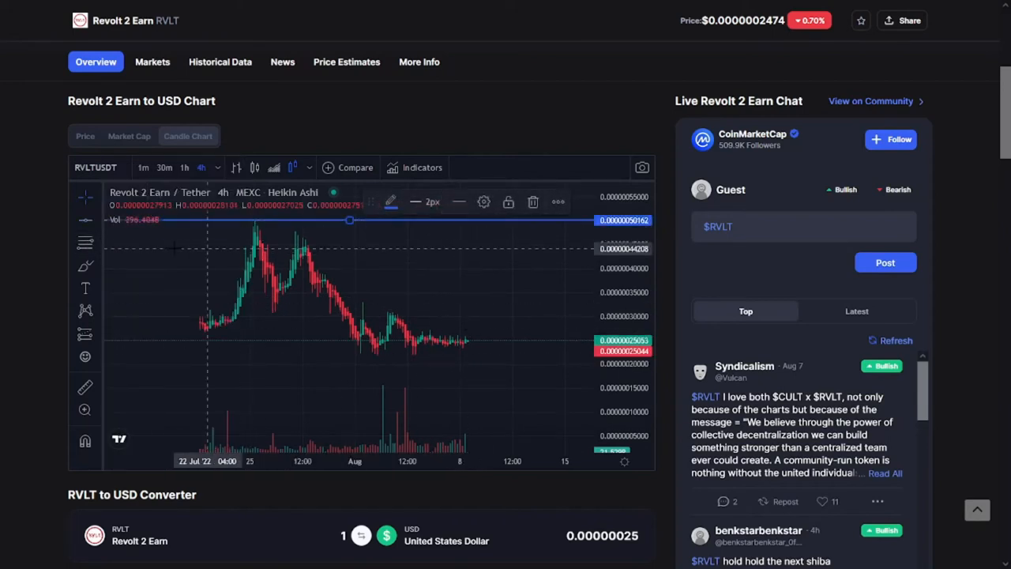
click(86, 219)
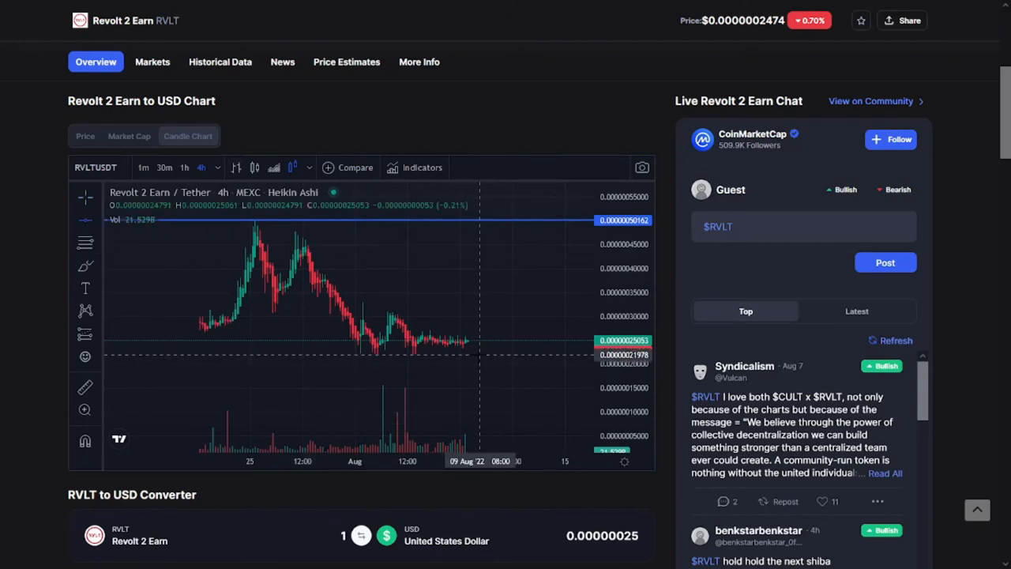
click(481, 353)
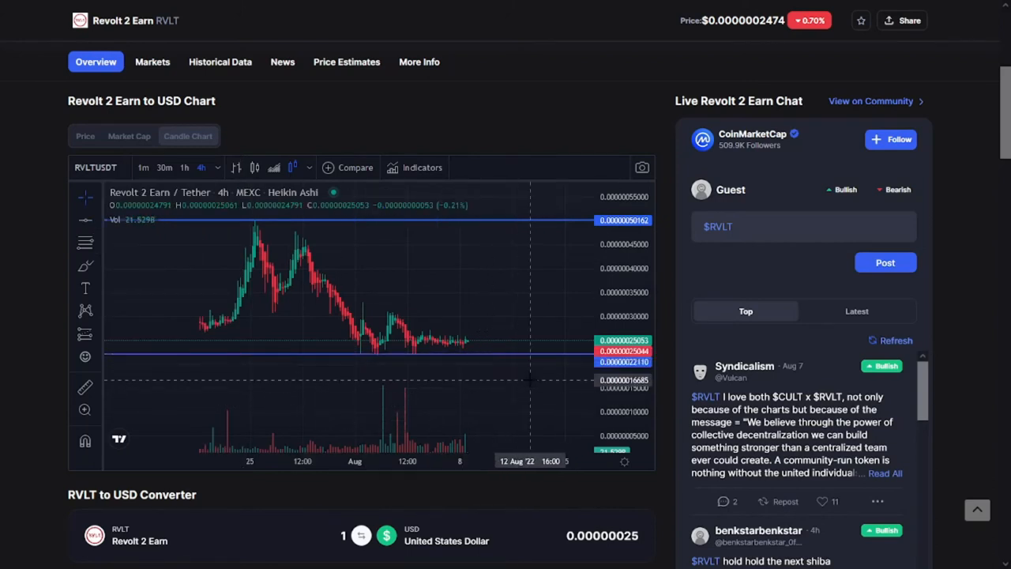
scroll(569, 377, up, 3)
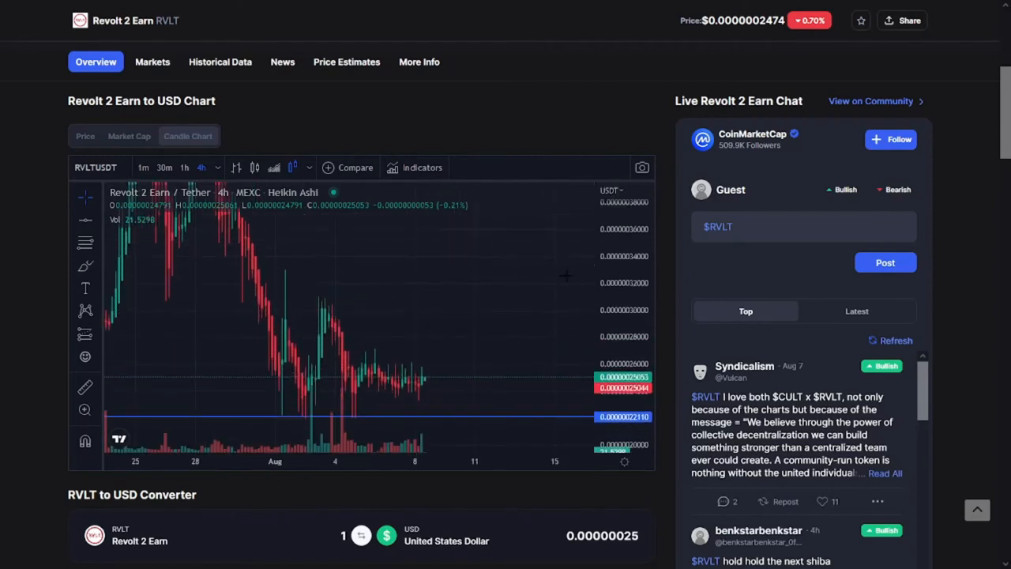
scroll(347, 366, up, 3)
scroll(348, 366, down, 3)
scroll(507, 330, up, 3)
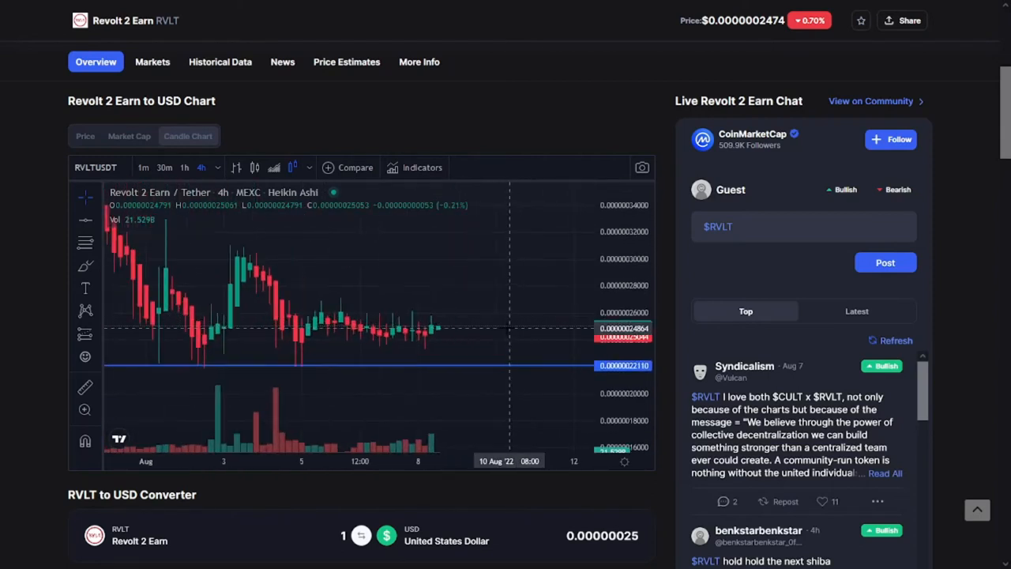
scroll(507, 330, down, 3)
scroll(493, 316, down, 3)
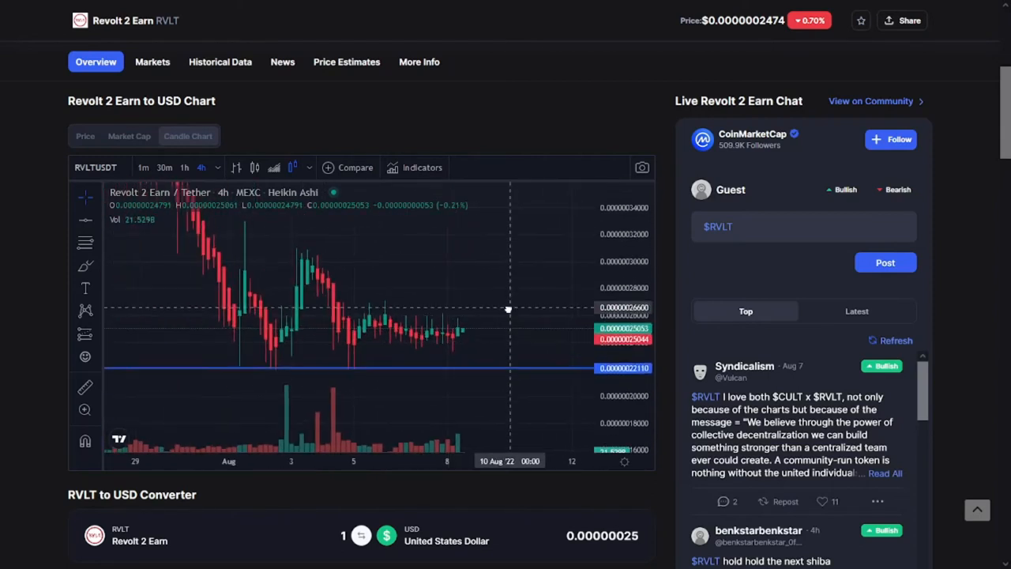
scroll(490, 314, down, 2)
drag(490, 314, 442, 314)
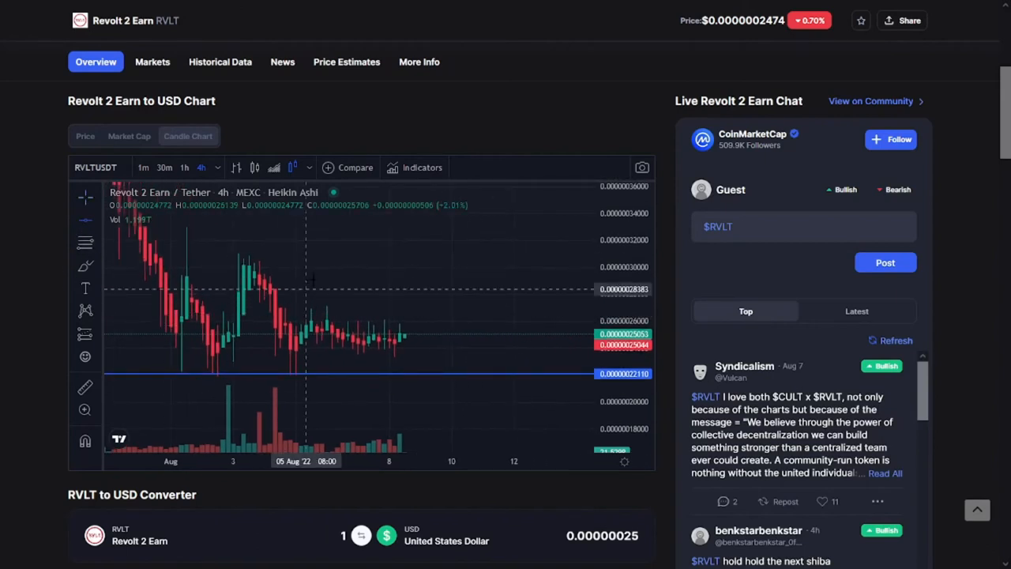
click(306, 227)
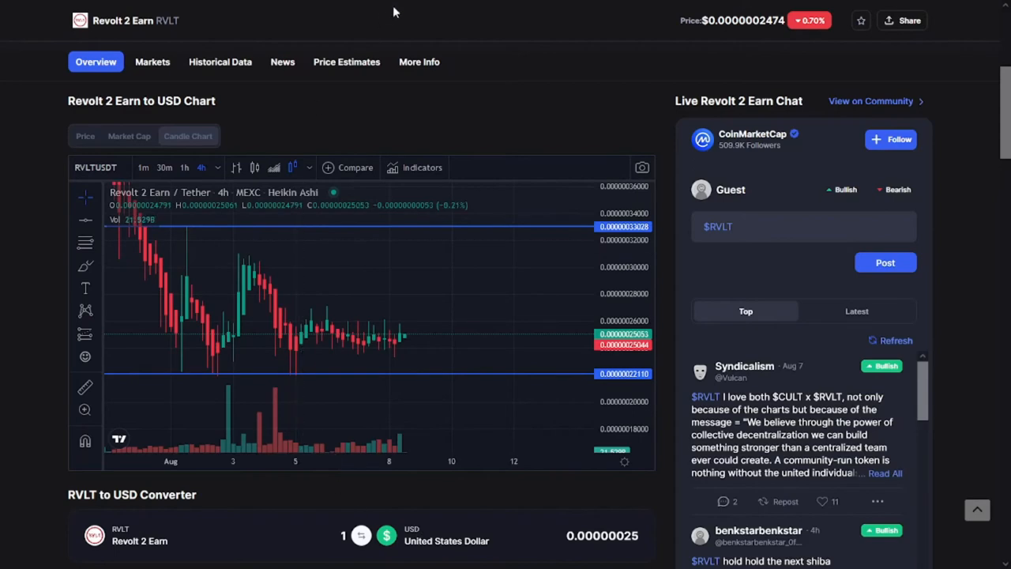
Step: Visit the Revolt 2 Earn project website, then the token's Polygonscan page
click(348, 14)
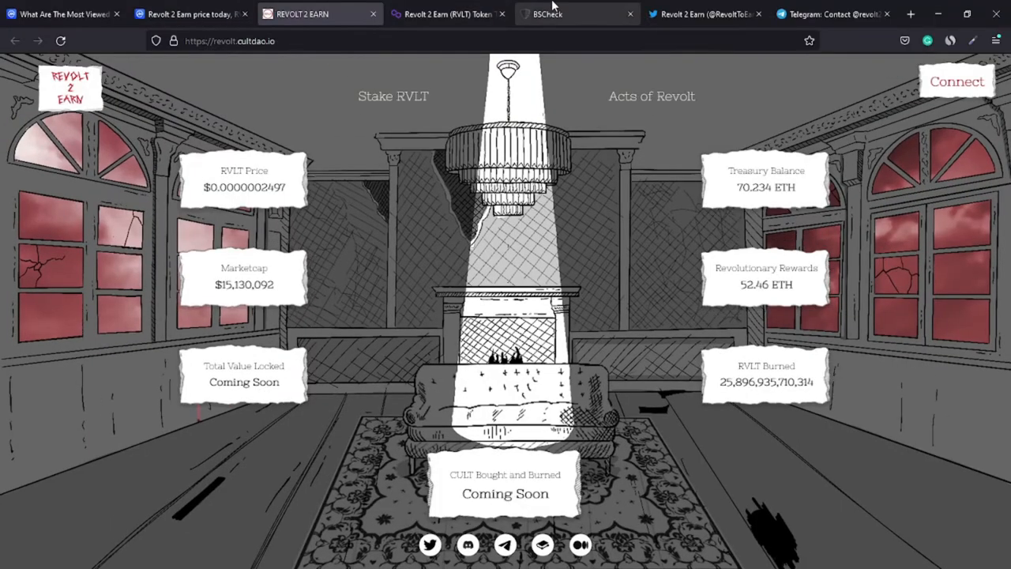
click(447, 14)
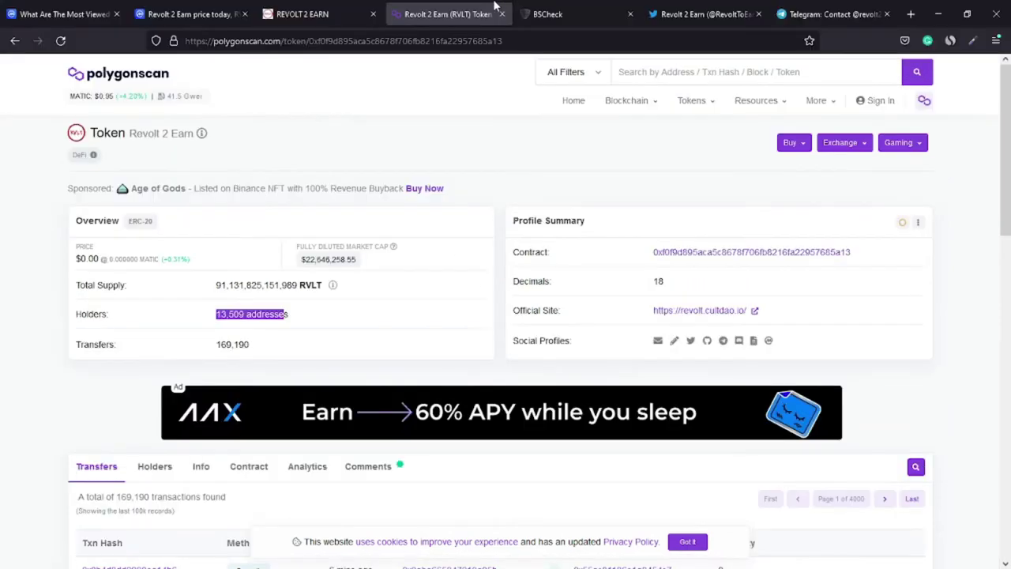
Step: Review the risk report: Owner not renounced, LP unchecked, top holder share, RISKY verdict
click(498, 11)
scroll(304, 257, down, 5)
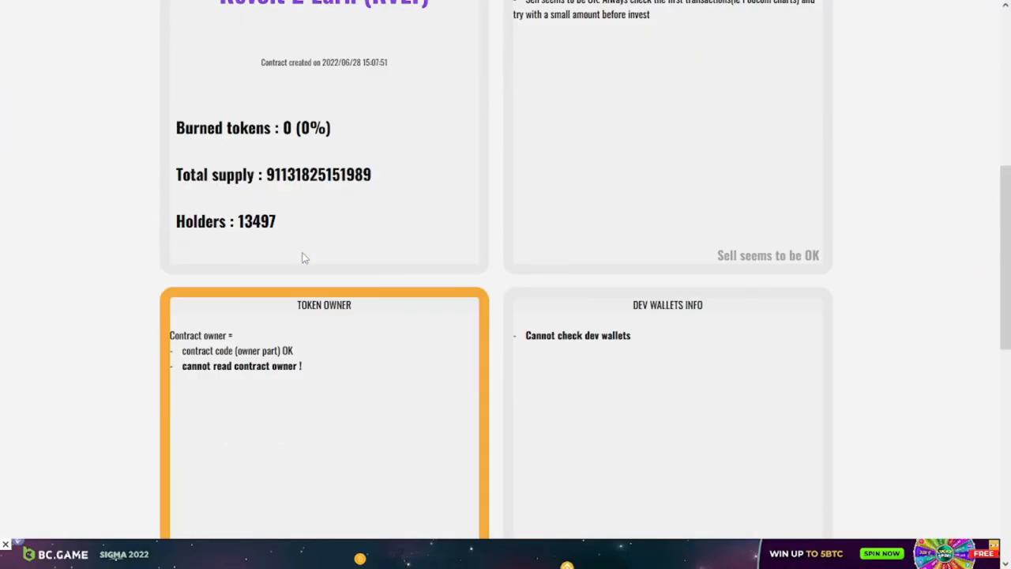
scroll(304, 258, down, 3)
triple_click(375, 333)
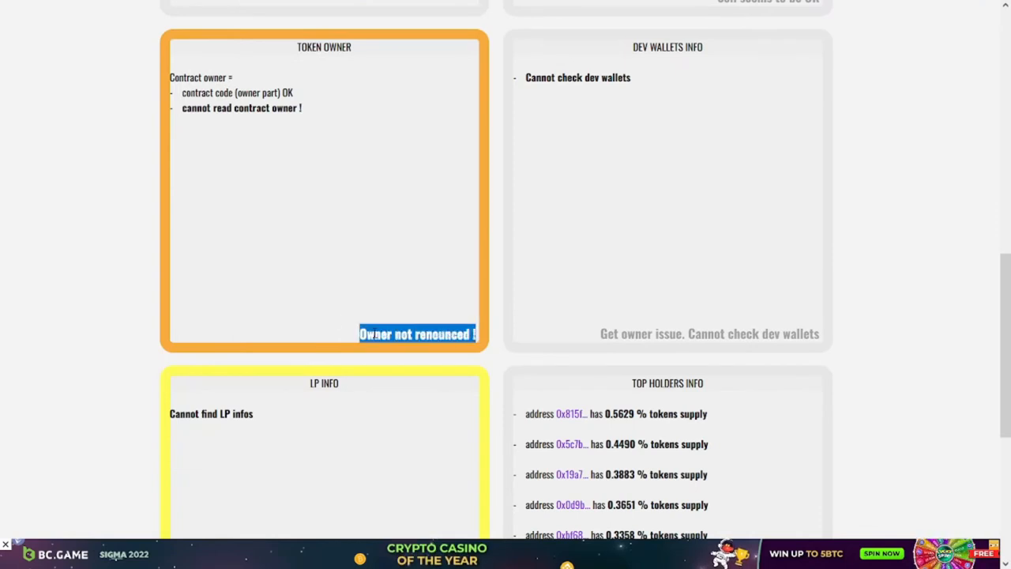
scroll(375, 333, down, 3)
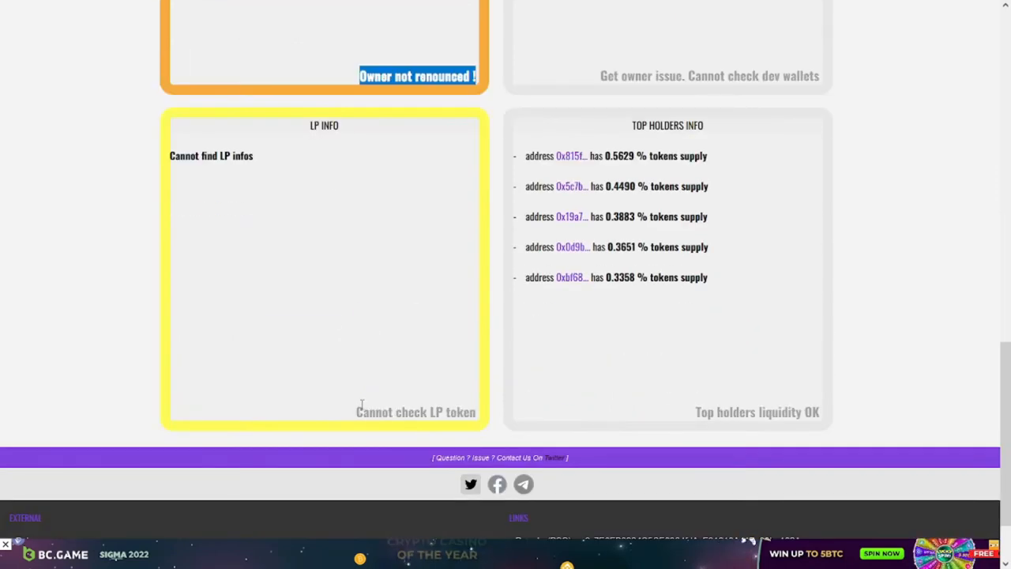
triple_click(396, 412)
click(449, 410)
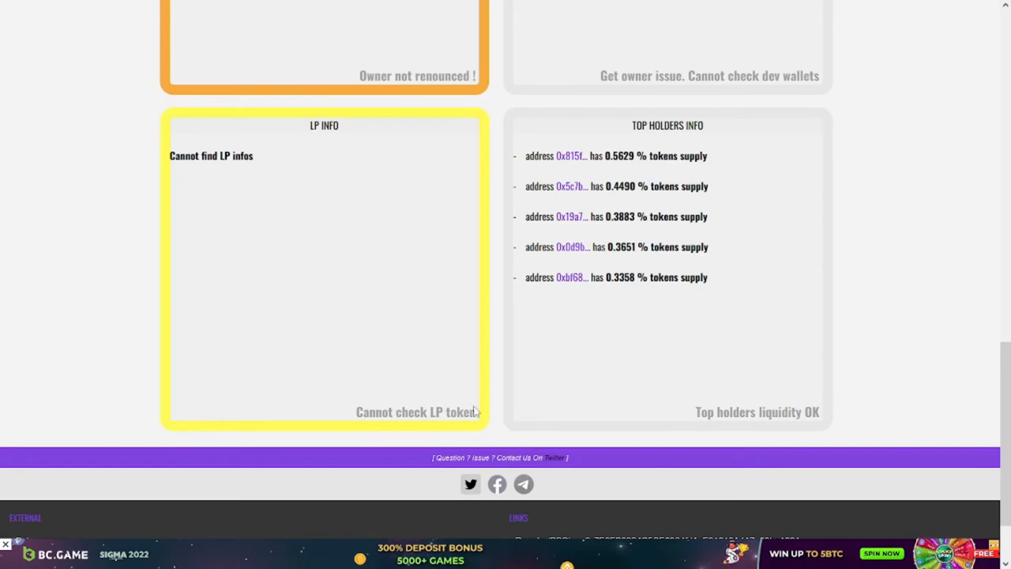
drag(606, 155, 711, 156)
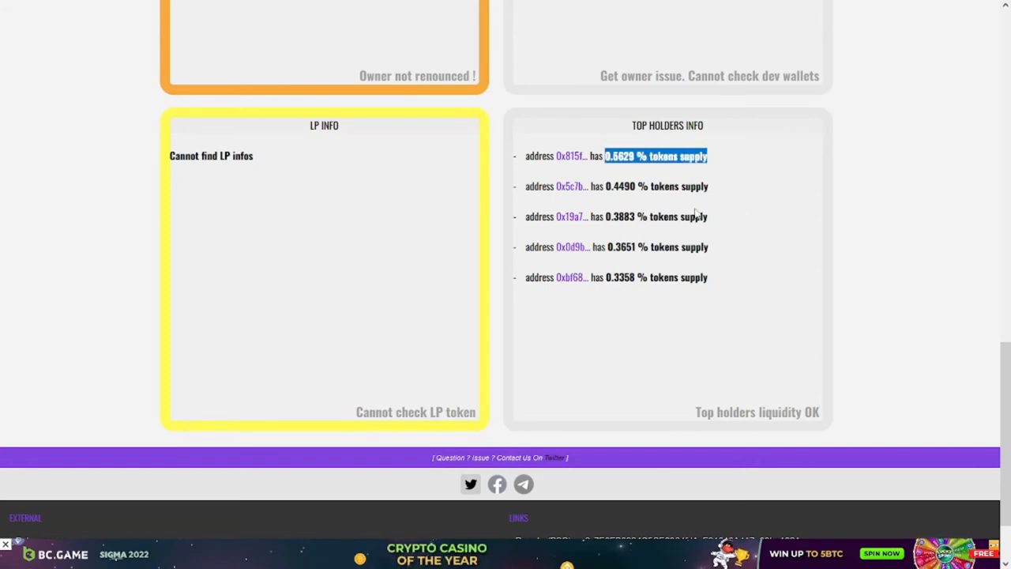
scroll(796, 272, up, 5)
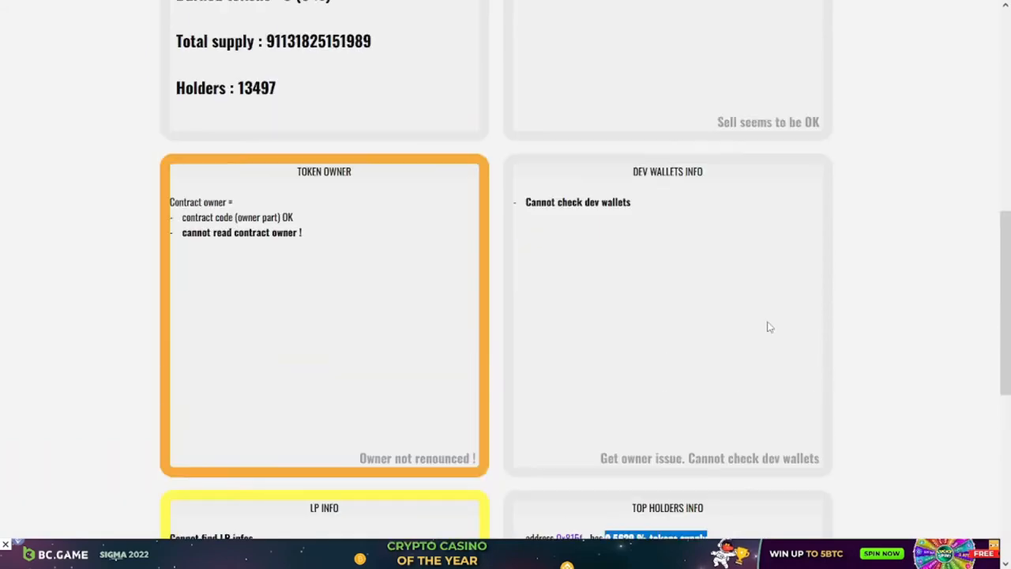
scroll(767, 332, up, 5)
scroll(738, 318, up, 5)
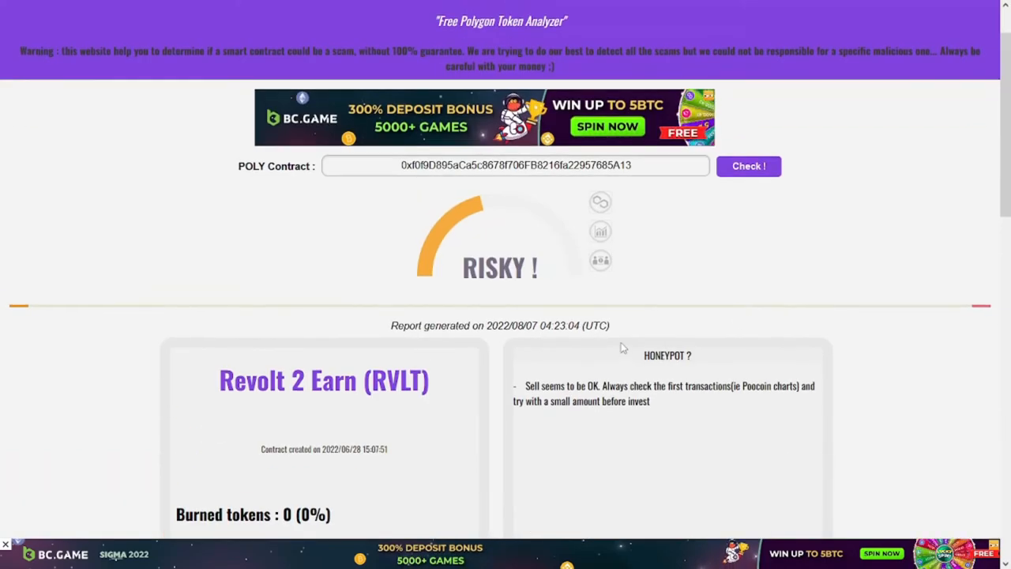
drag(463, 269, 546, 272)
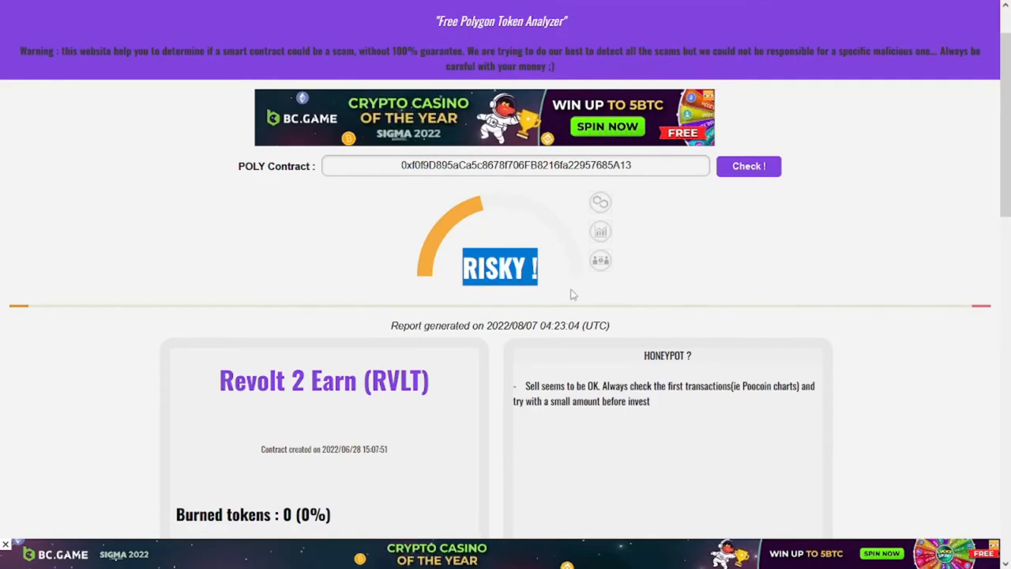
Step: Check the Twitter profile and Telegram subscriber count, then return to the CoinMarketCap chart
click(703, 5)
scroll(652, 342, up, 15)
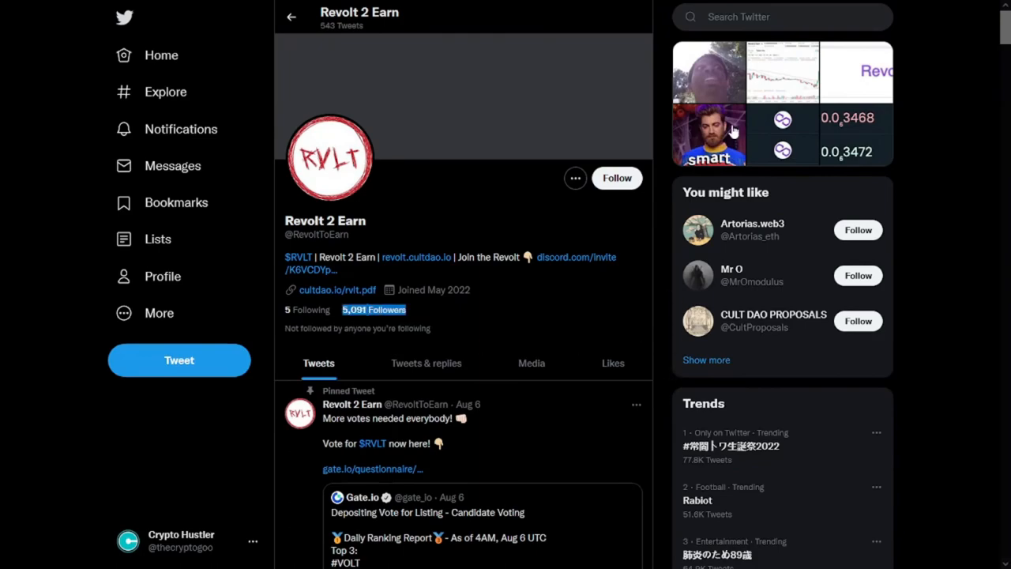
click(840, 5)
drag(465, 195, 553, 194)
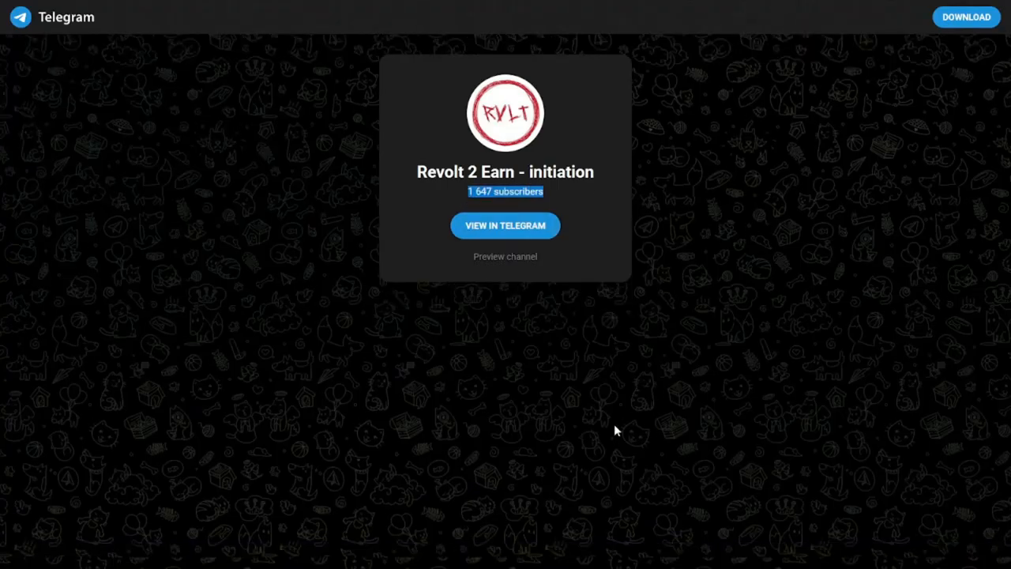
key(F11)
click(189, 13)
Step: Place a long-position drawing with profit and stop zones near the upper resistance line
key(F11)
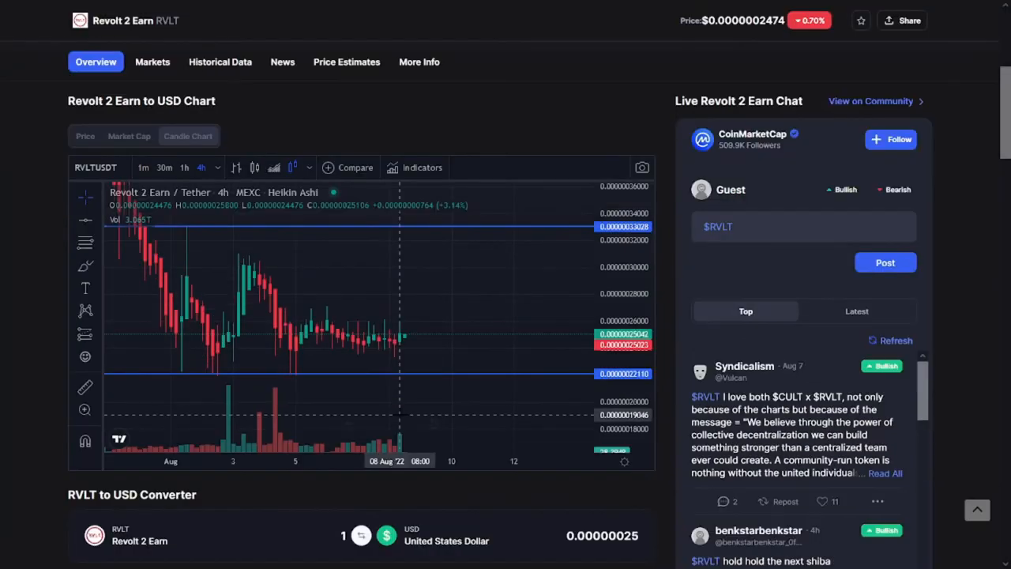
scroll(549, 350, down, 3)
scroll(549, 350, down, 3)
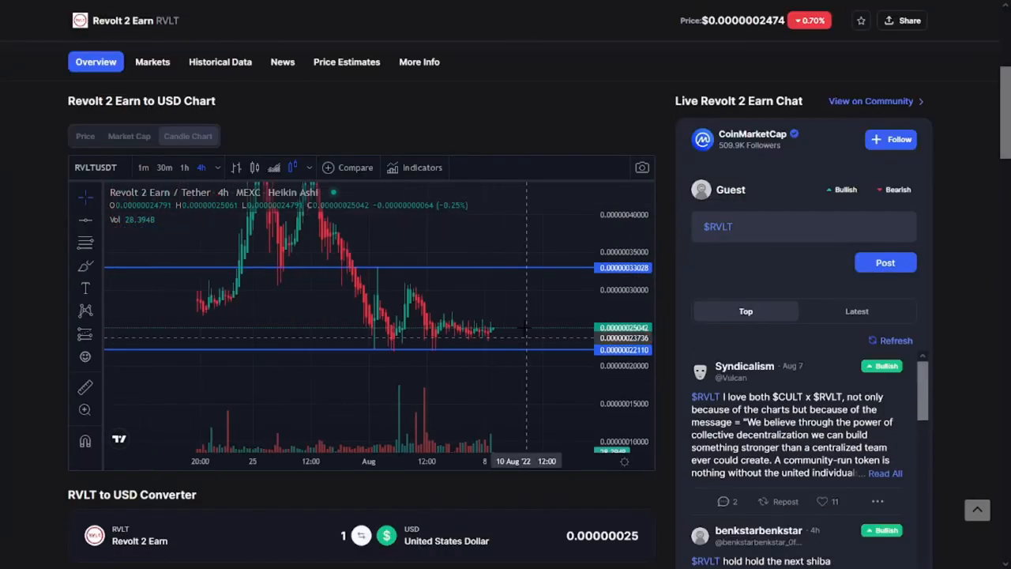
scroll(585, 363, down, 3)
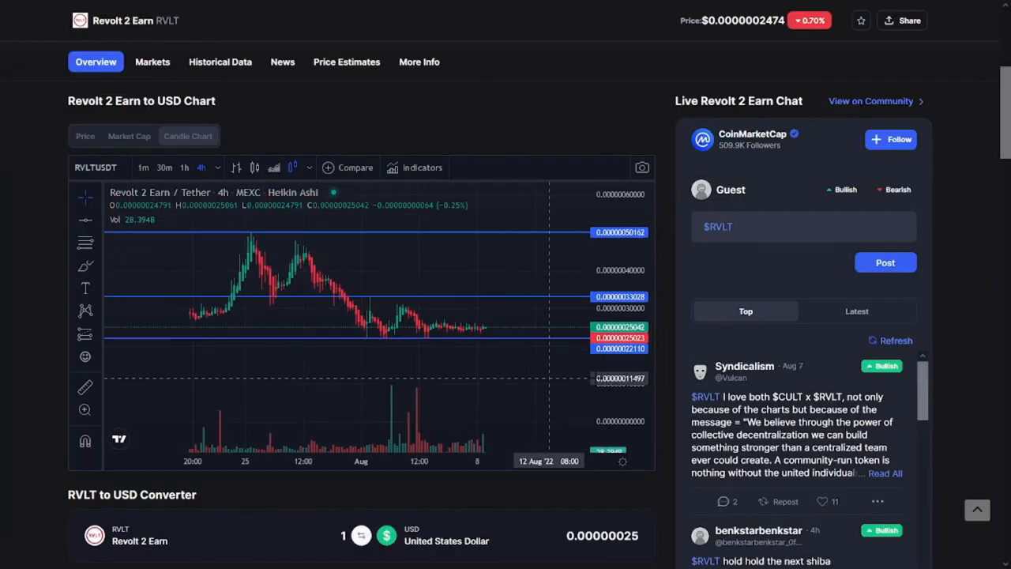
drag(569, 378, 484, 385)
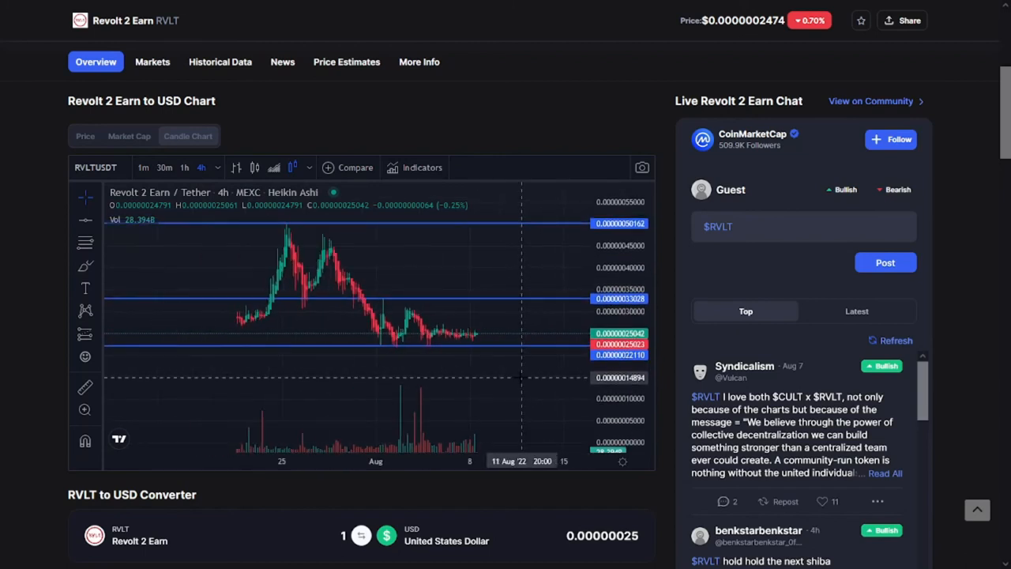
scroll(484, 385, down, 2)
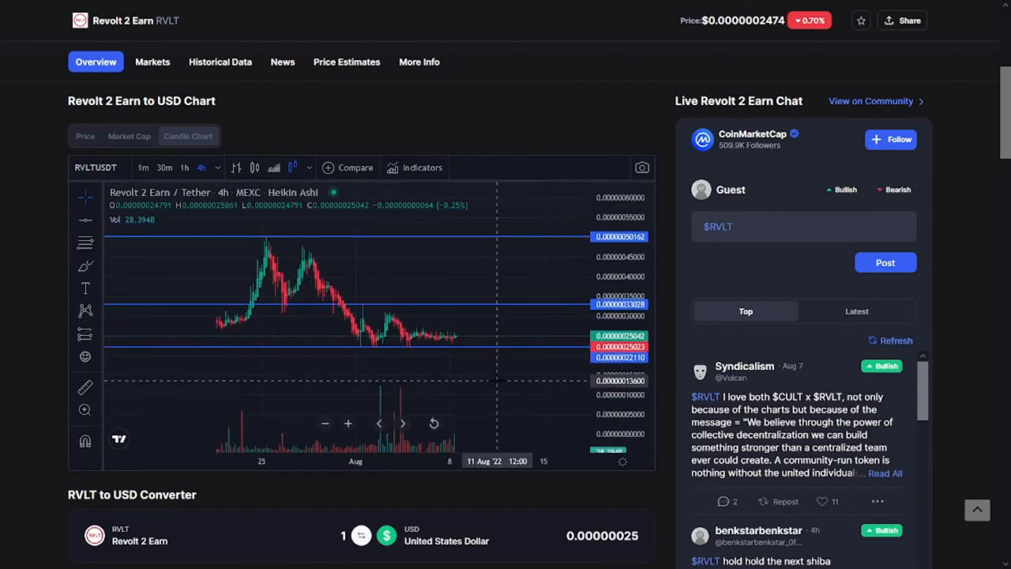
scroll(466, 379, down, 1)
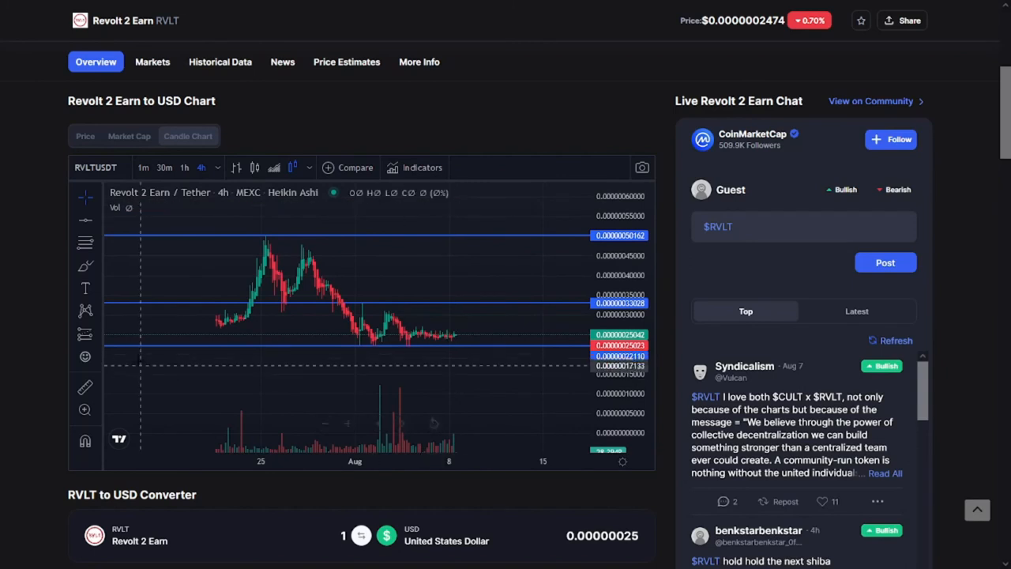
click(85, 334)
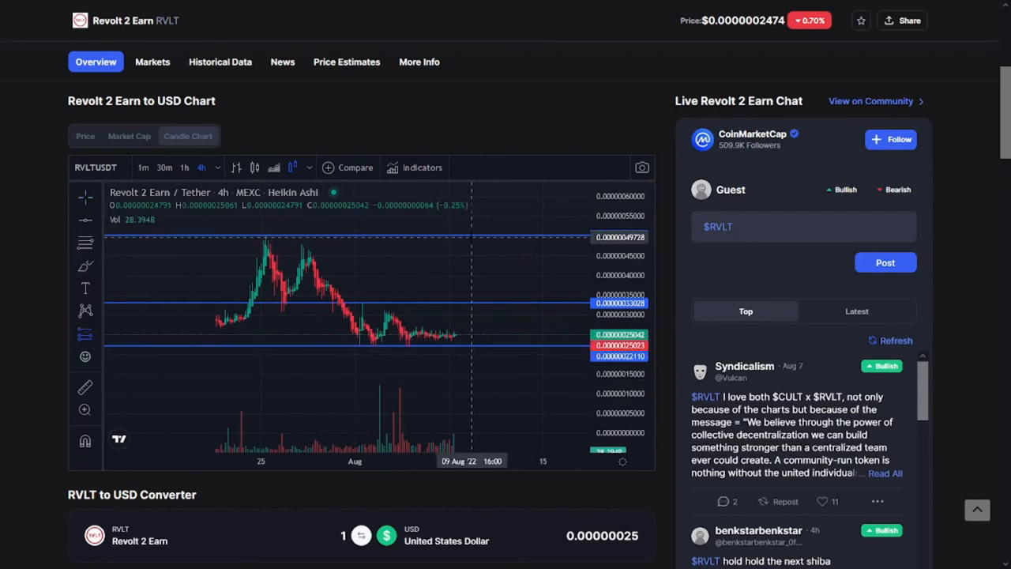
click(475, 239)
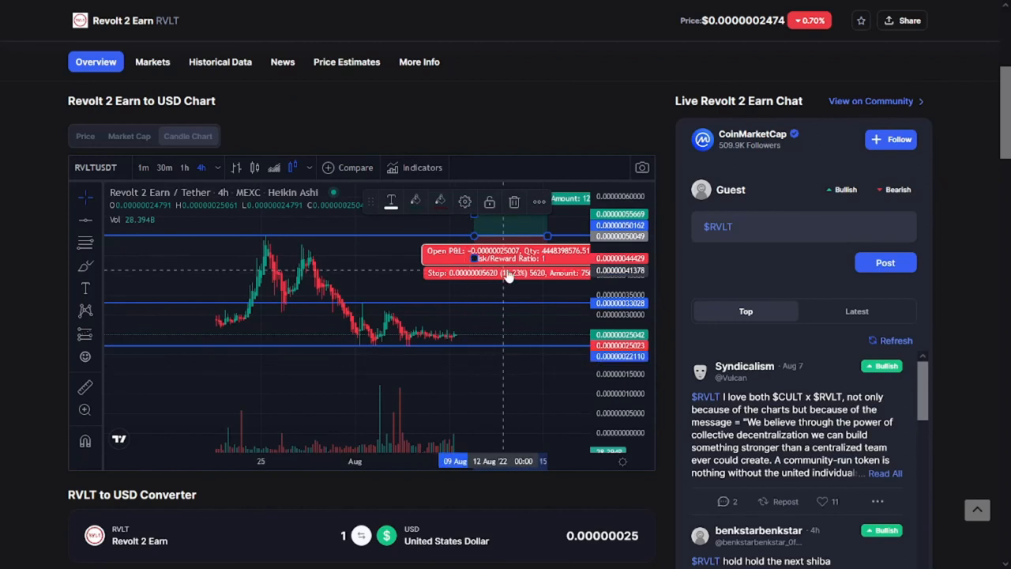